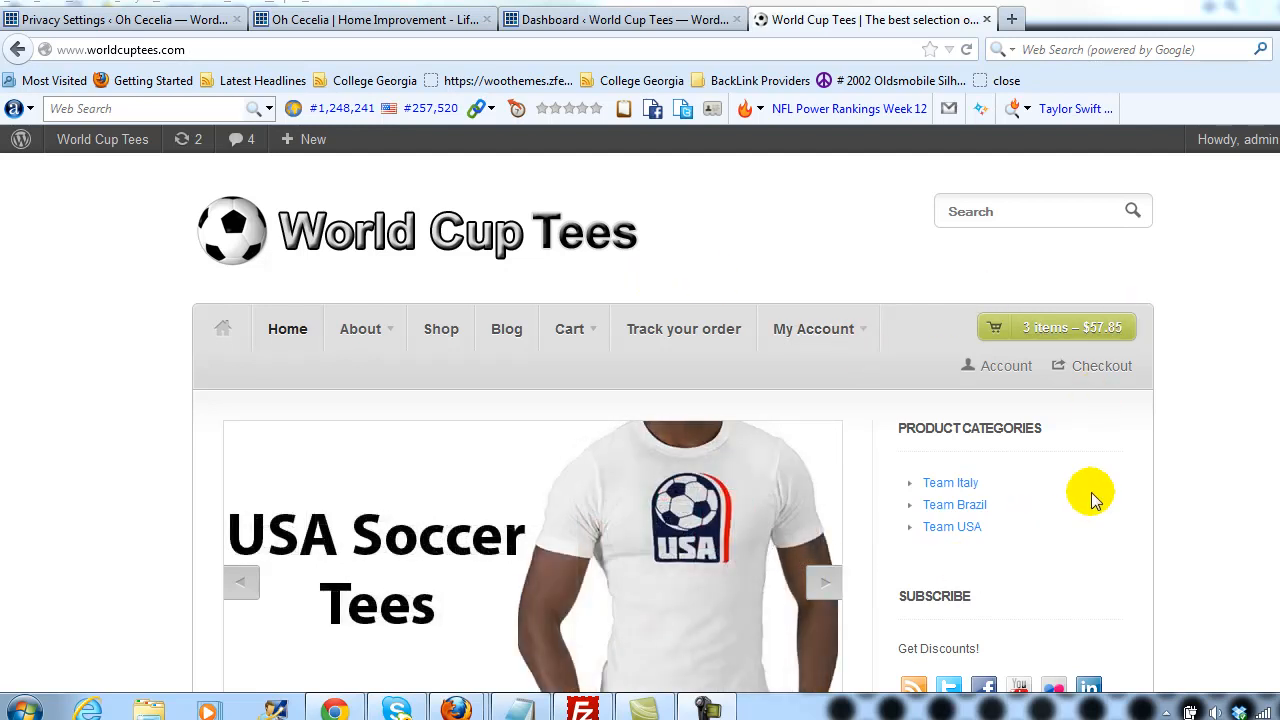
# Step: Look over the store's home page, the WooStore Sidebar Manager and the sidebar areas on the Widgets page
pyautogui.scroll(-4, 1223, 474)
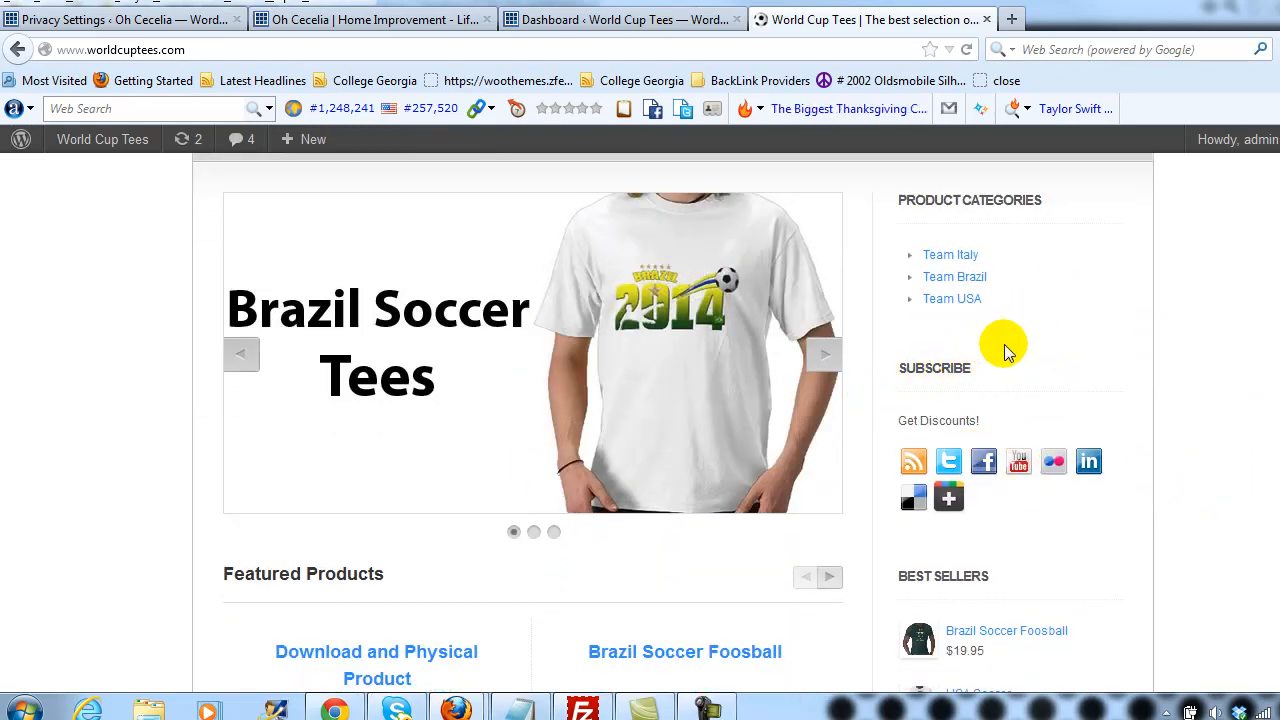
pyautogui.scroll(3, 1013, 365)
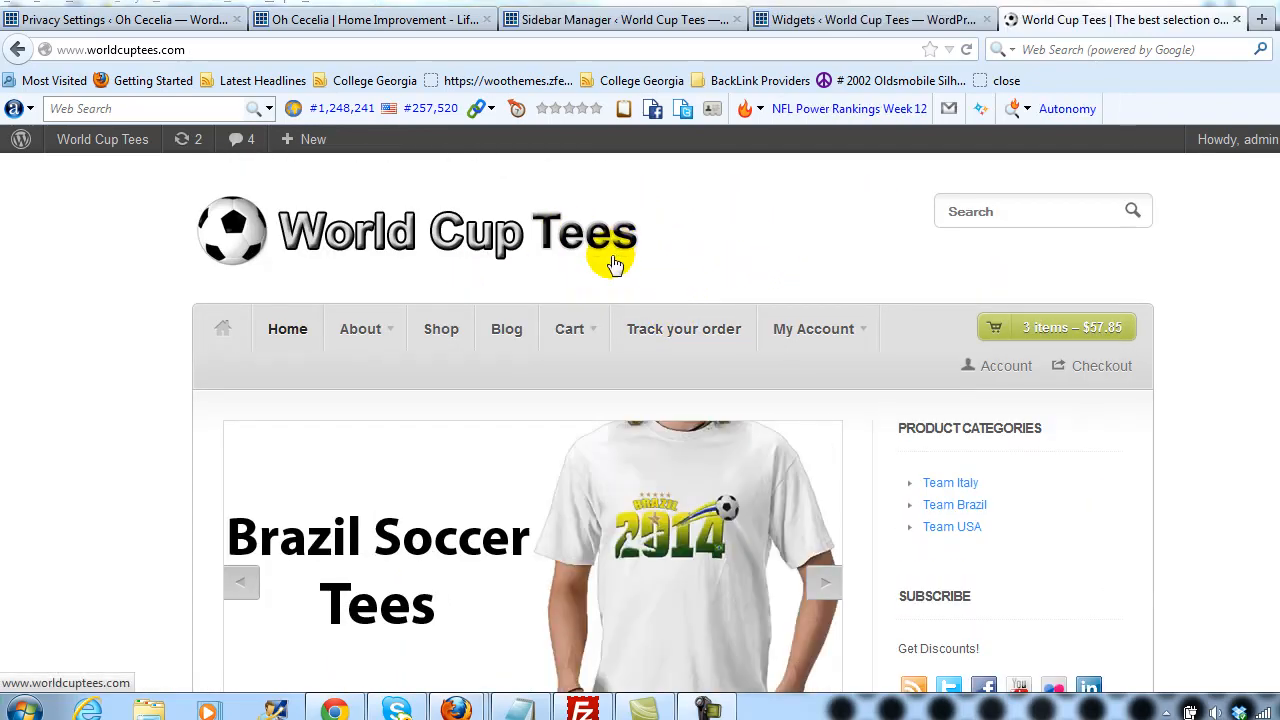
pyautogui.click(600, 20)
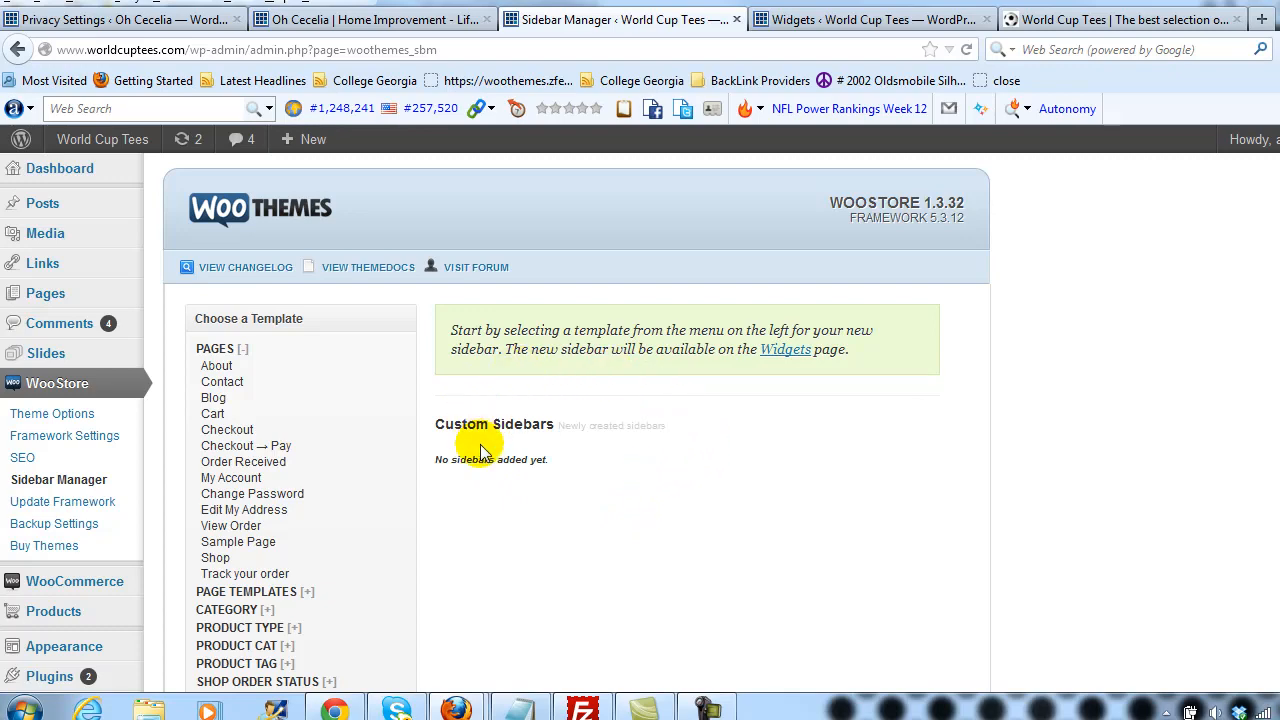
pyautogui.click(848, 30)
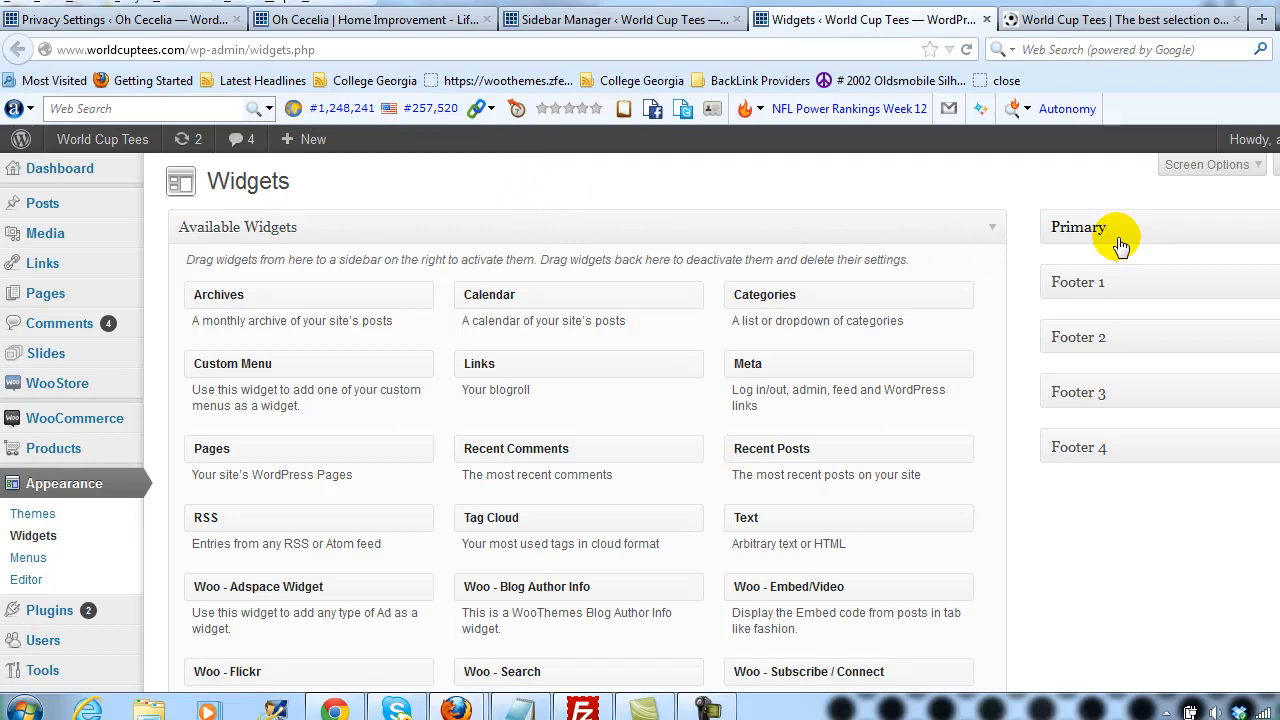
# Step: Examine the widgets in the home page sidebar, from Product Categories through Best Sellers
pyautogui.click(1100, 20)
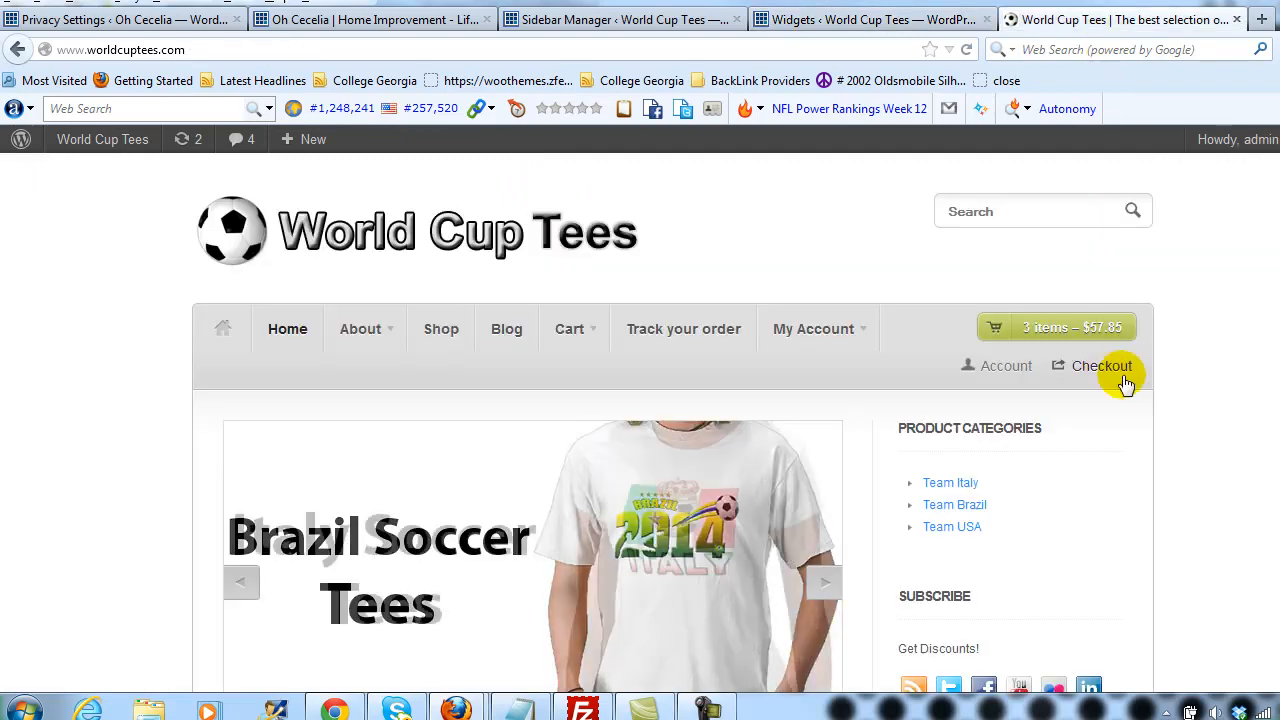
pyautogui.scroll(-2, 1230, 393)
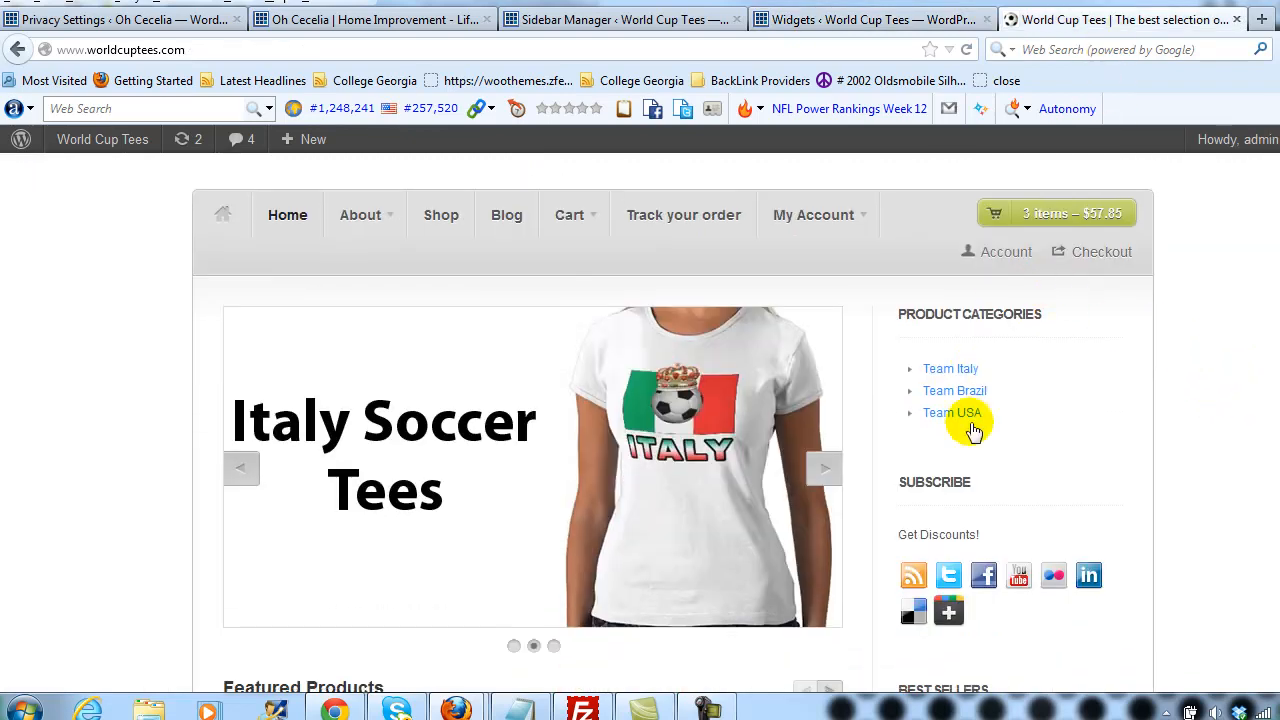
pyautogui.scroll(-12, 994, 371)
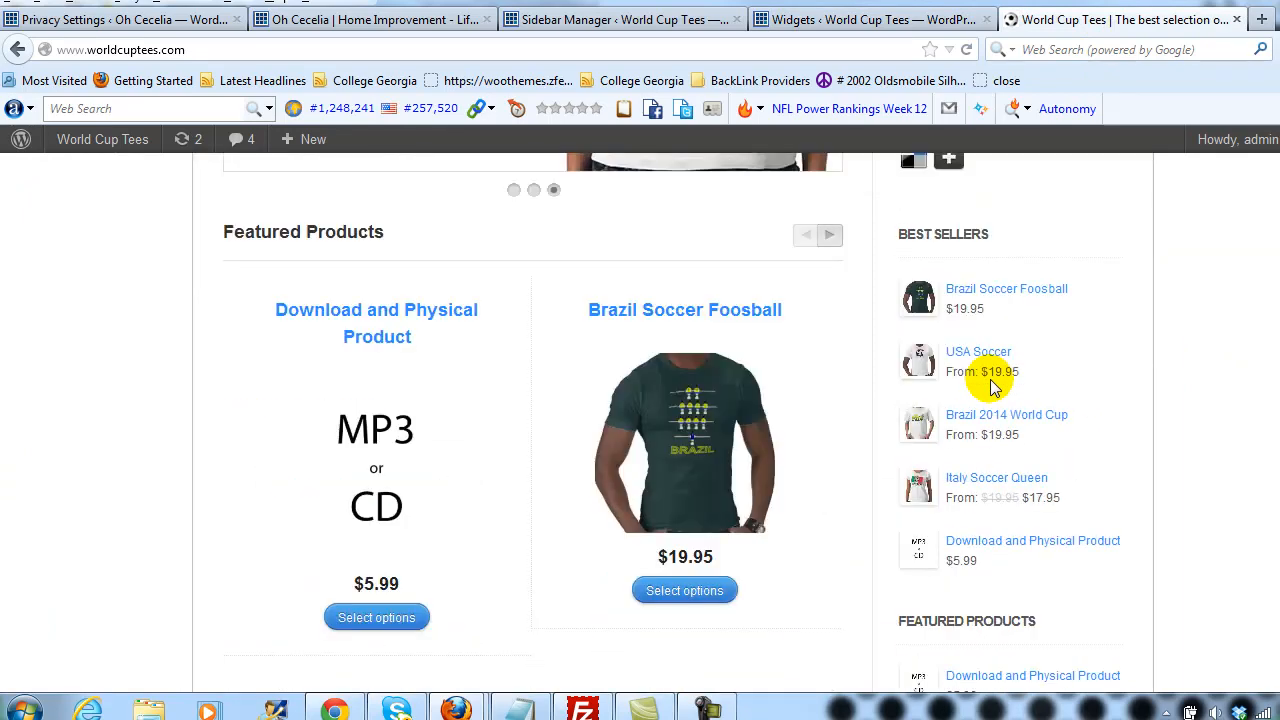
pyautogui.scroll(14, 997, 490)
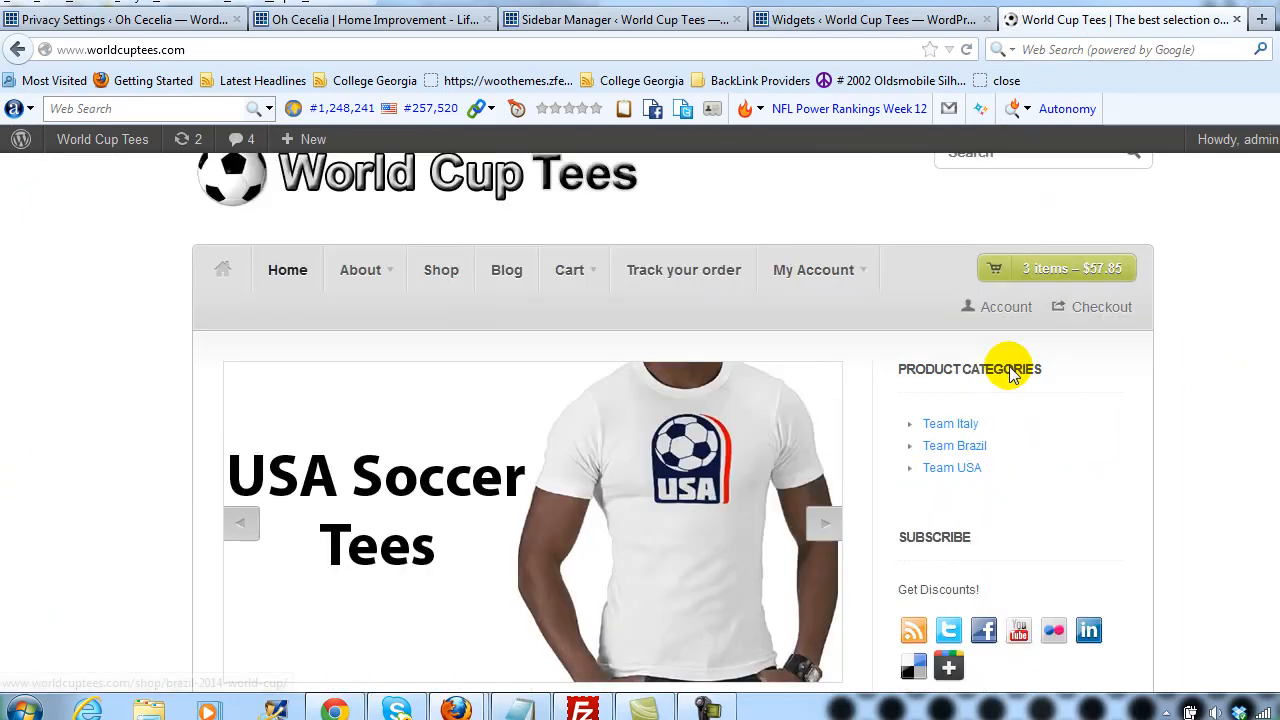
pyautogui.scroll(-4, 1022, 455)
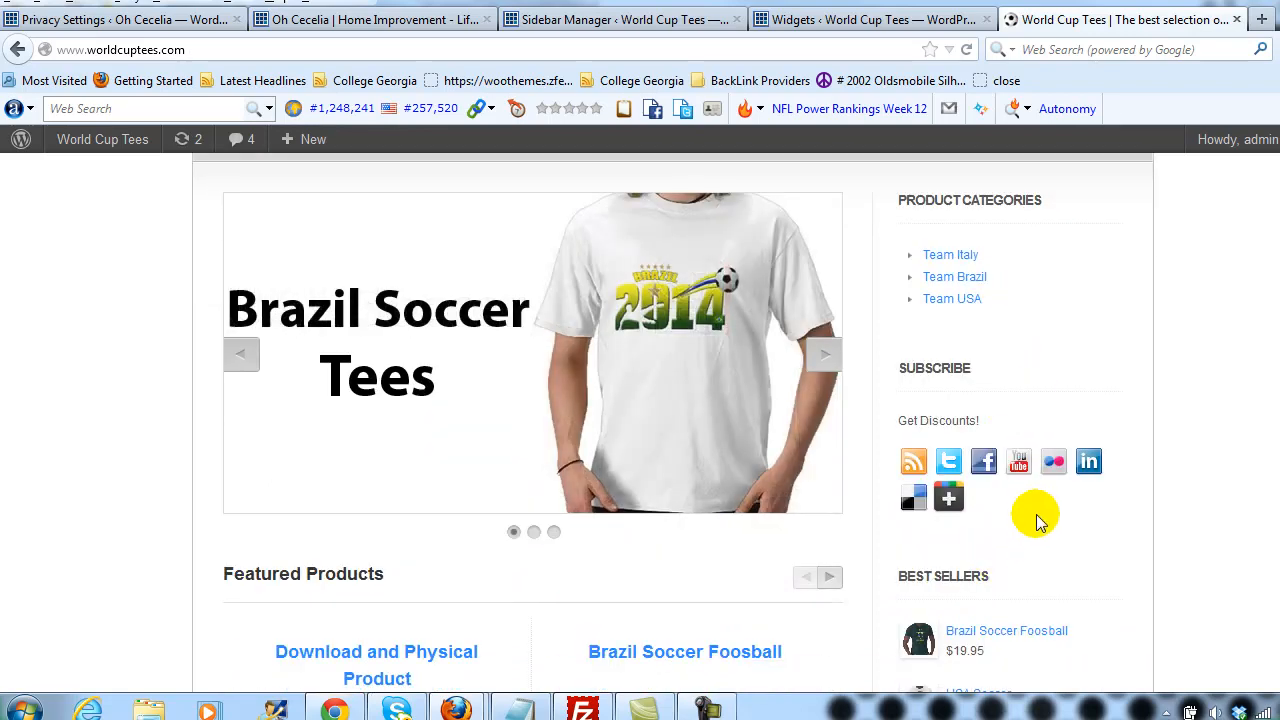
pyautogui.scroll(1, 1035, 392)
pyautogui.scroll(4, 1035, 395)
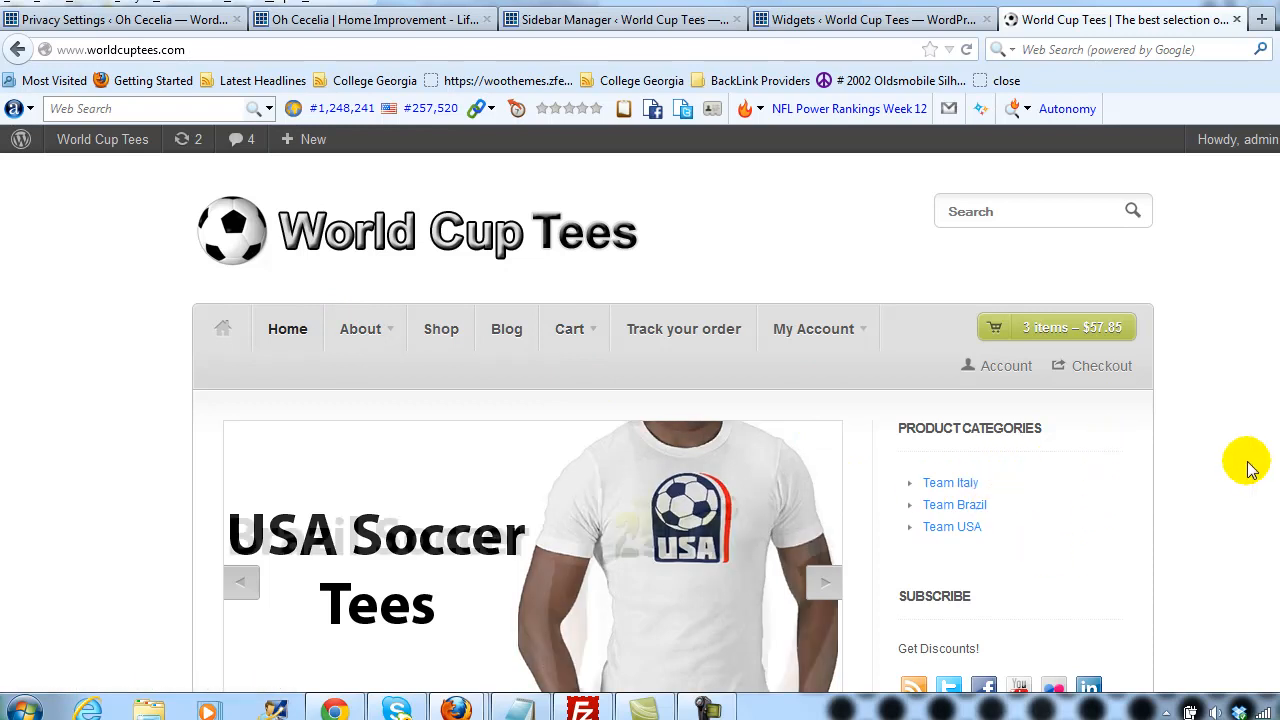
# Step: Open the store's Blog page and examine which widgets its sidebar uses
pyautogui.scroll(-2, 1150, 478)
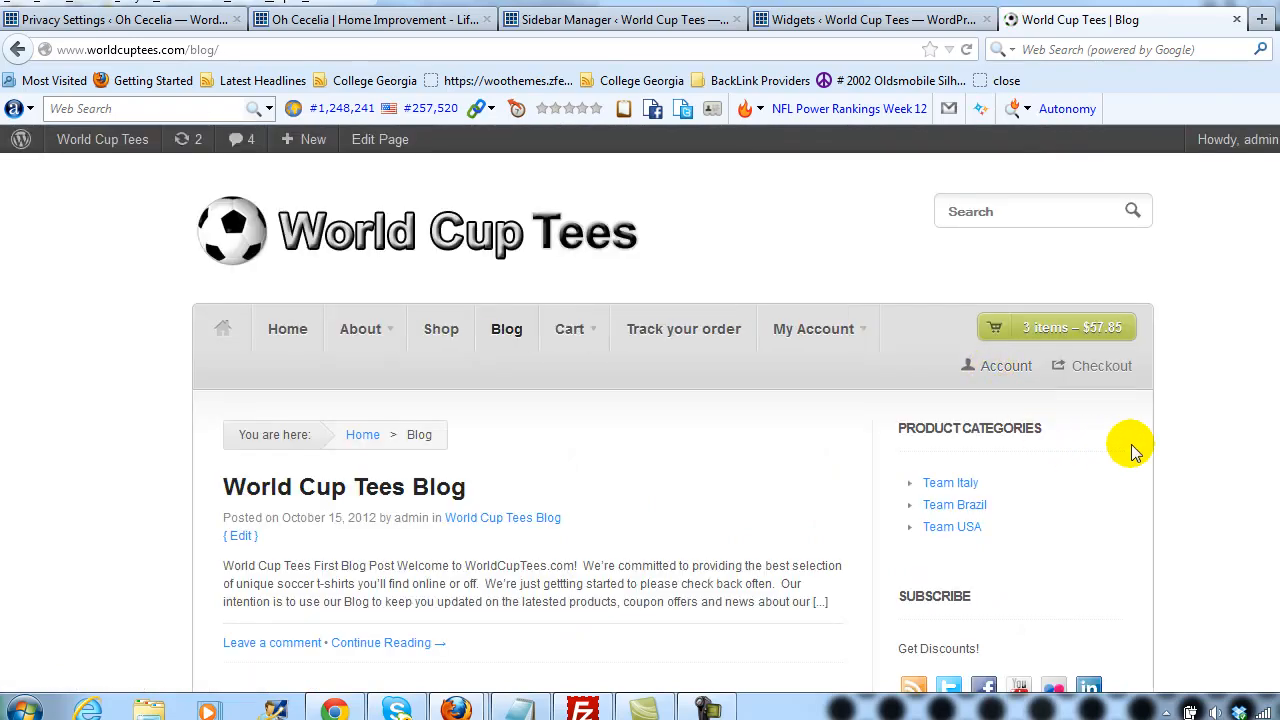
pyautogui.scroll(-4, 1131, 444)
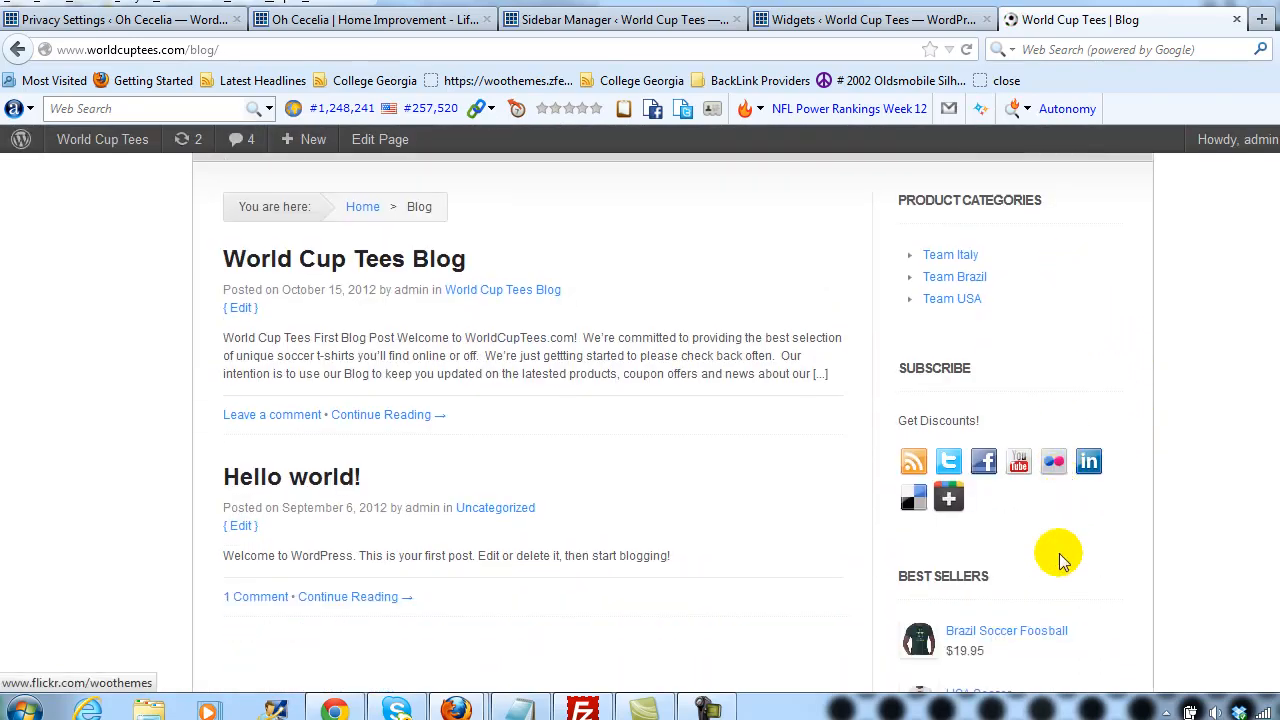
pyautogui.scroll(2, 1052, 368)
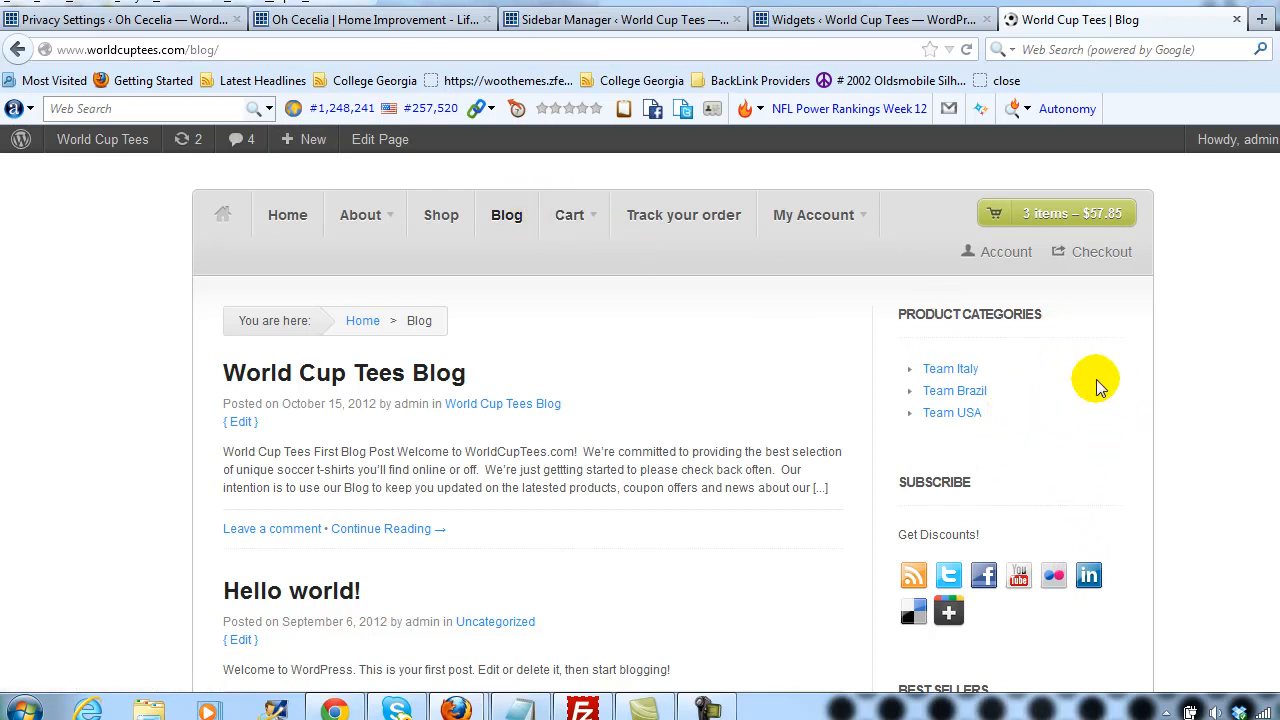
# Step: Add a custom sidebar named "Blog, Page ( Primary)" in the Sidebar Manager that replaces the Primary sidebar on the Blog page
pyautogui.click(640, 20)
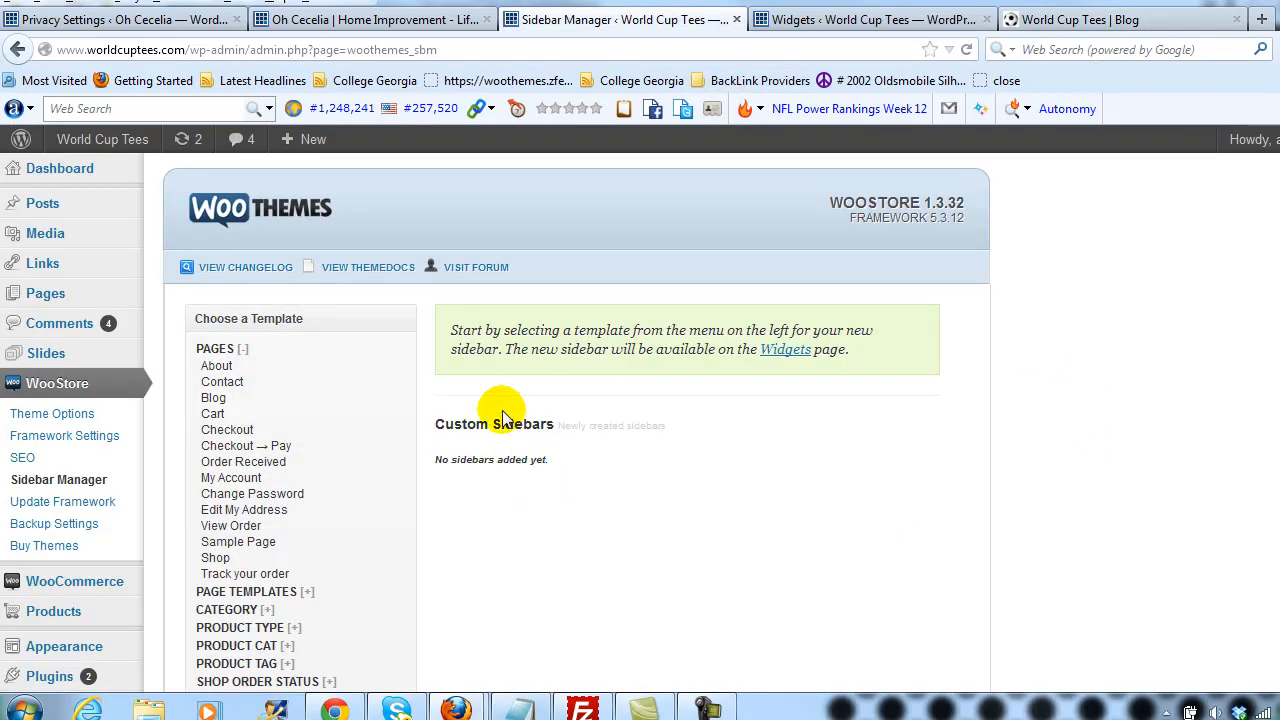
pyautogui.click(214, 400)
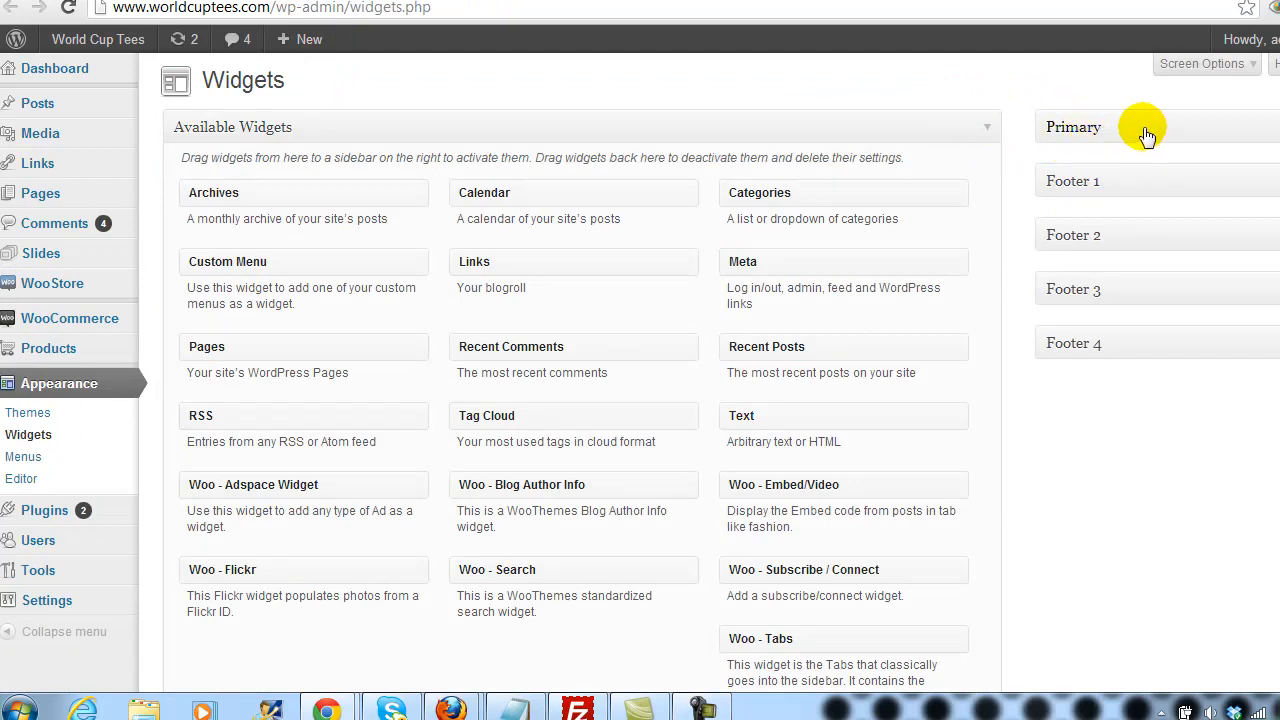
pyautogui.click(1146, 130)
pyautogui.click(1143, 128)
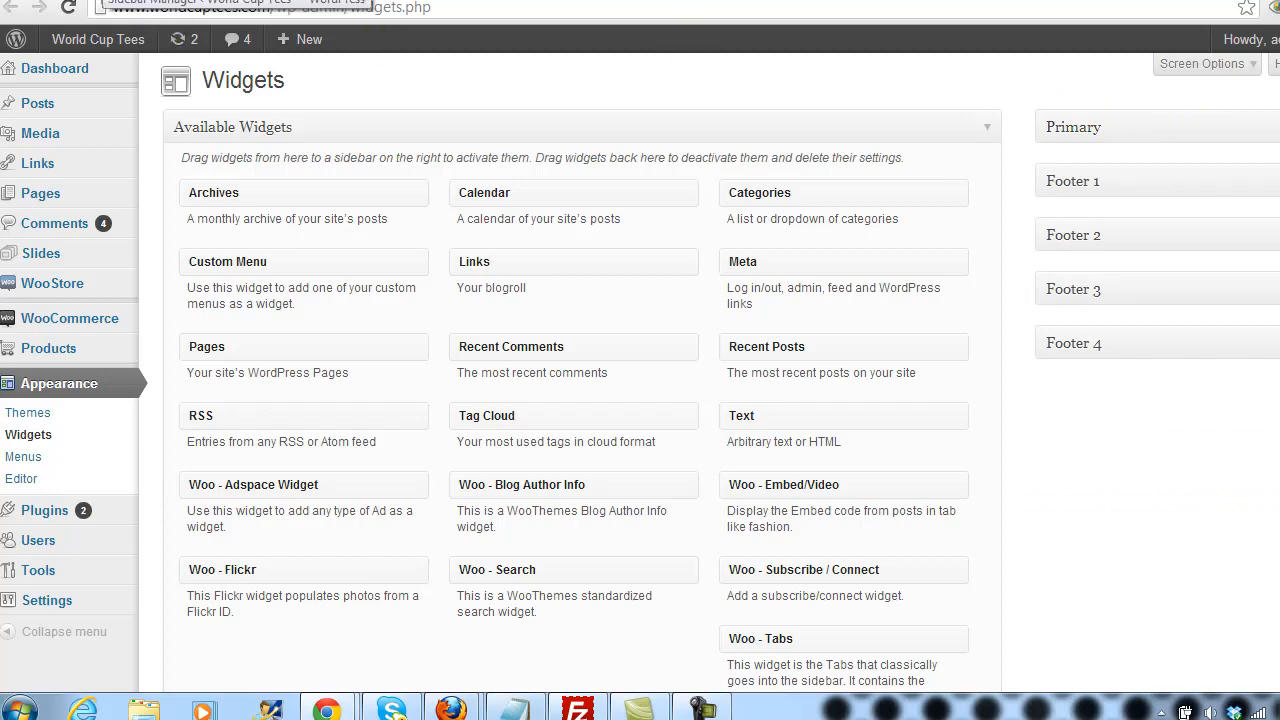
pyautogui.click(106, 0)
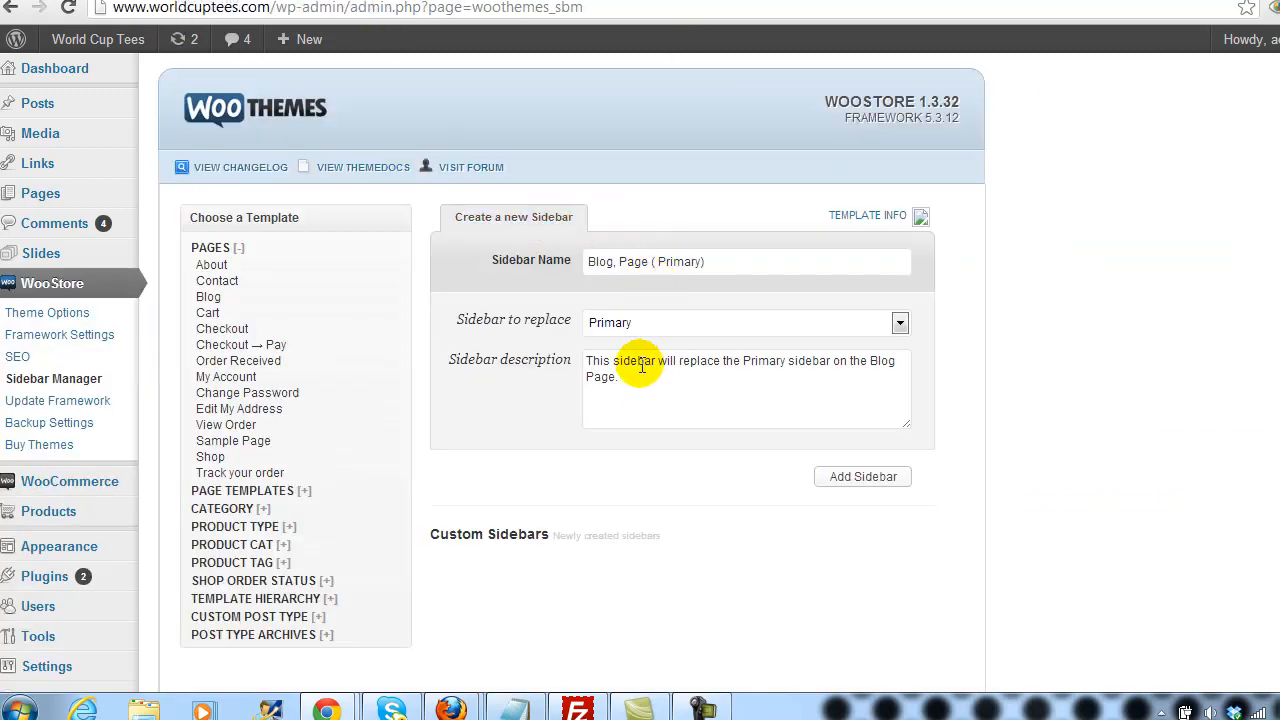
pyautogui.click(864, 477)
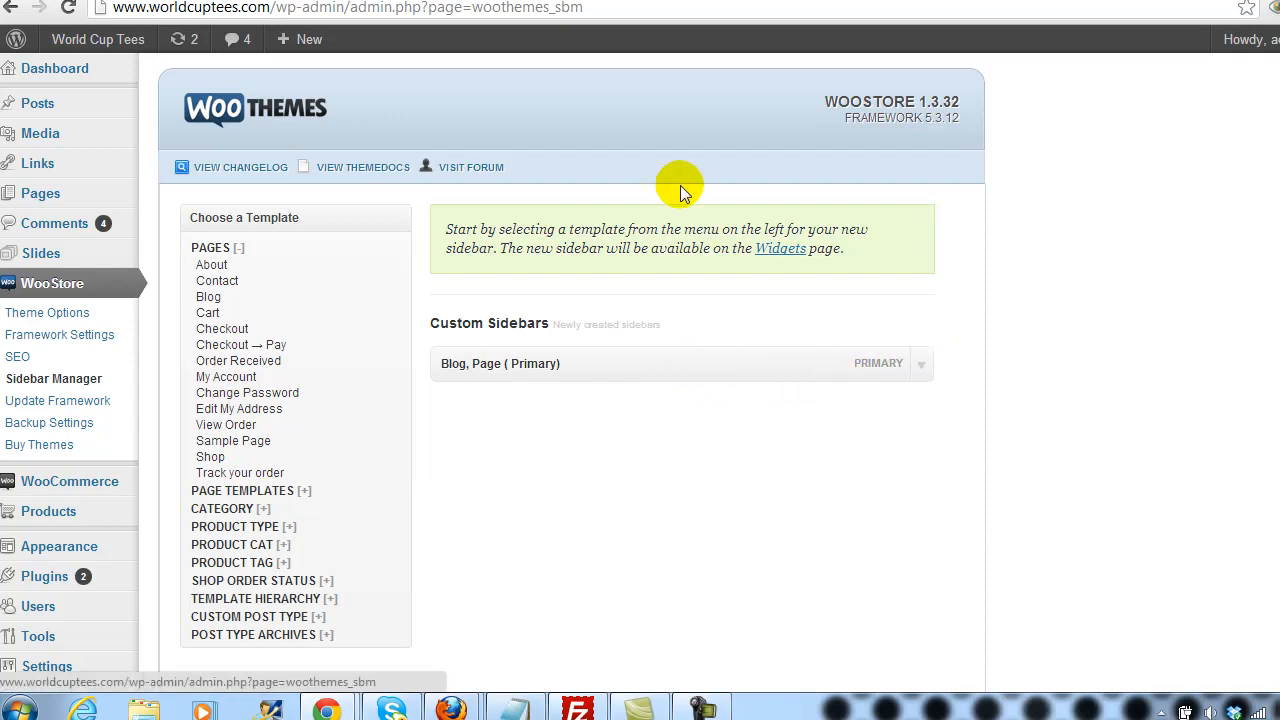
# Step: Reload the Widgets page and add a Text widget to the "Blog, Page ( Primary)" sidebar
pyautogui.click(490, 0)
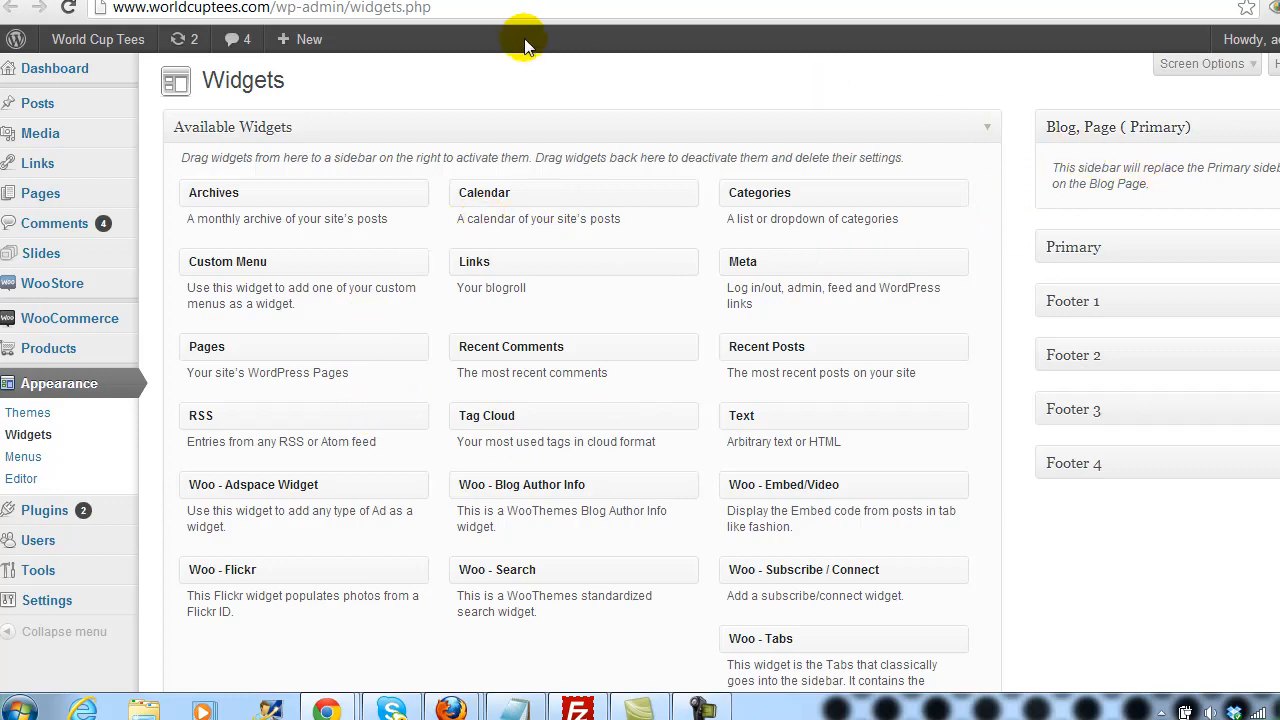
pyautogui.click(508, 1)
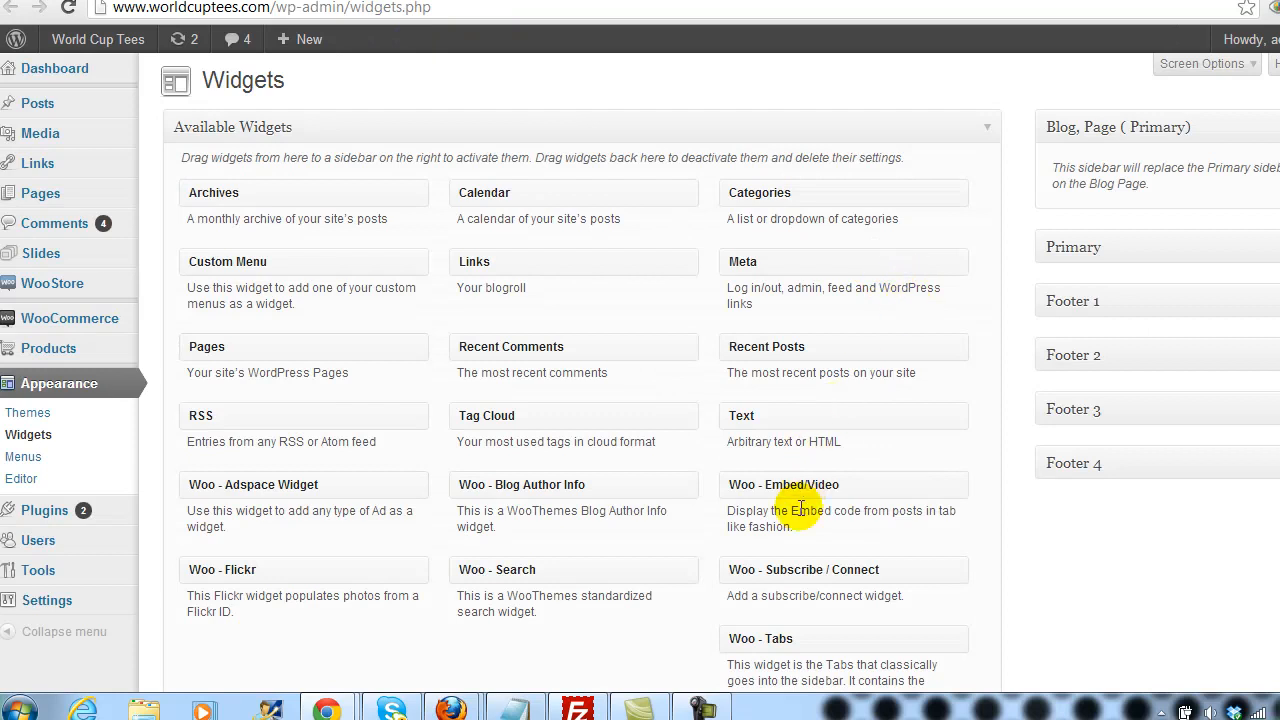
pyautogui.moveTo(787, 422); pyautogui.dragTo(1100, 214)
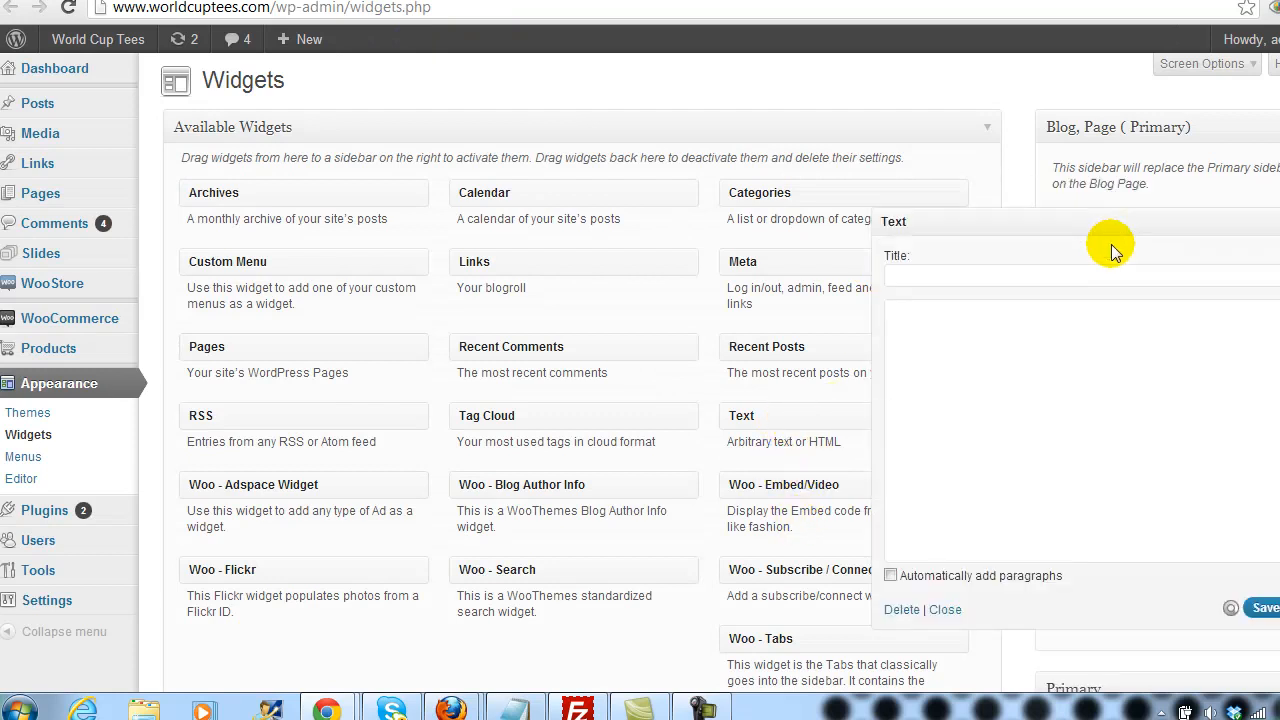
# Step: Title the Text widget "Blog Page Widget", enter "This is the blog page widget test." as its content, and save it
pyautogui.click(1117, 282)
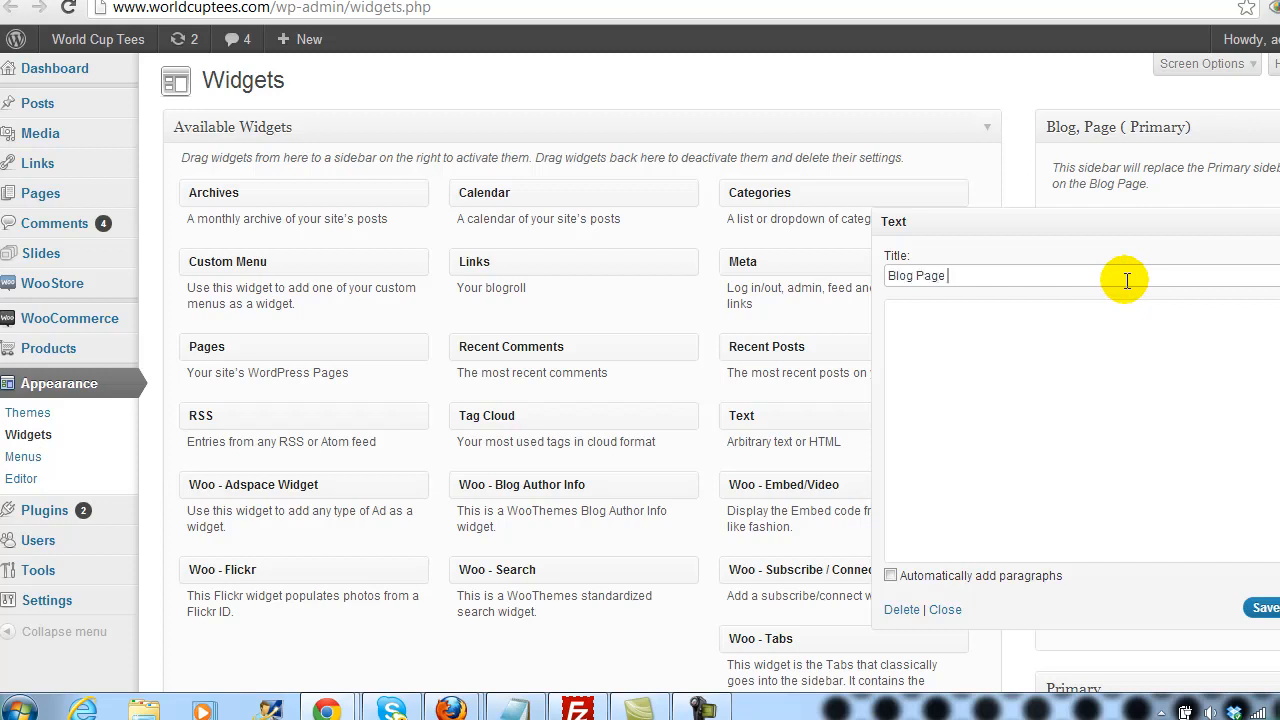
pyautogui.press('Tab')
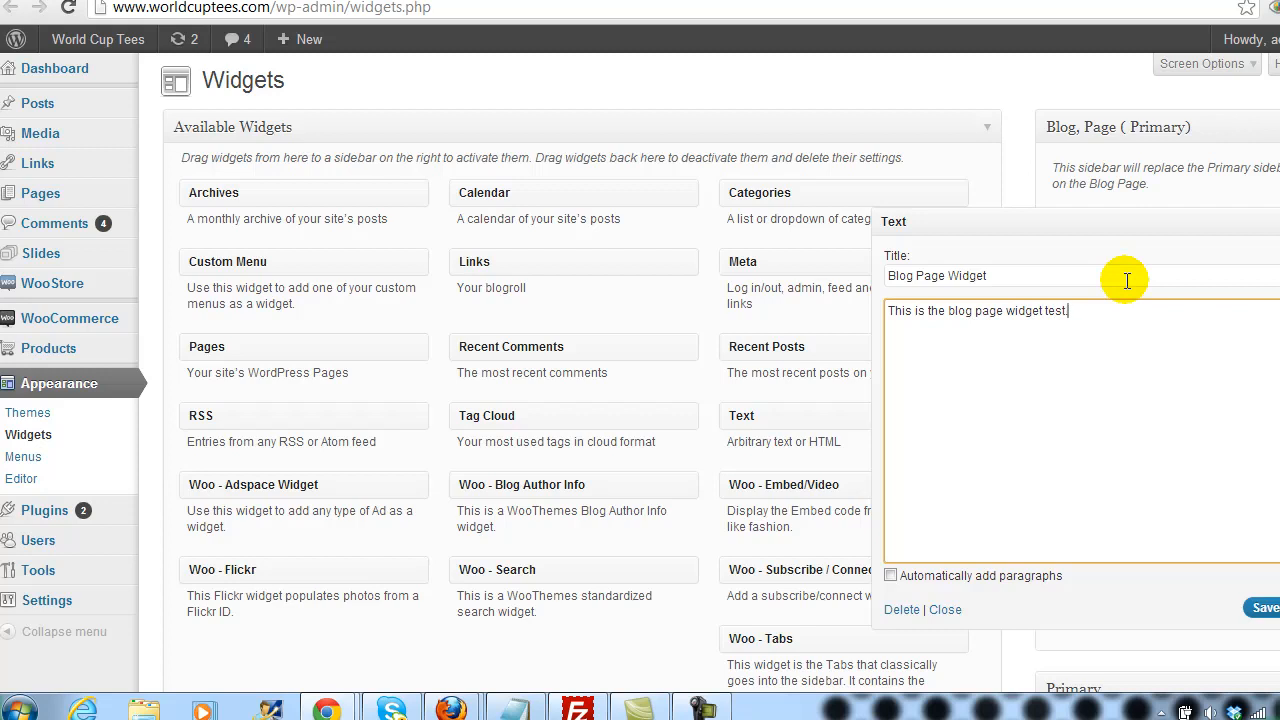
pyautogui.click(1264, 608)
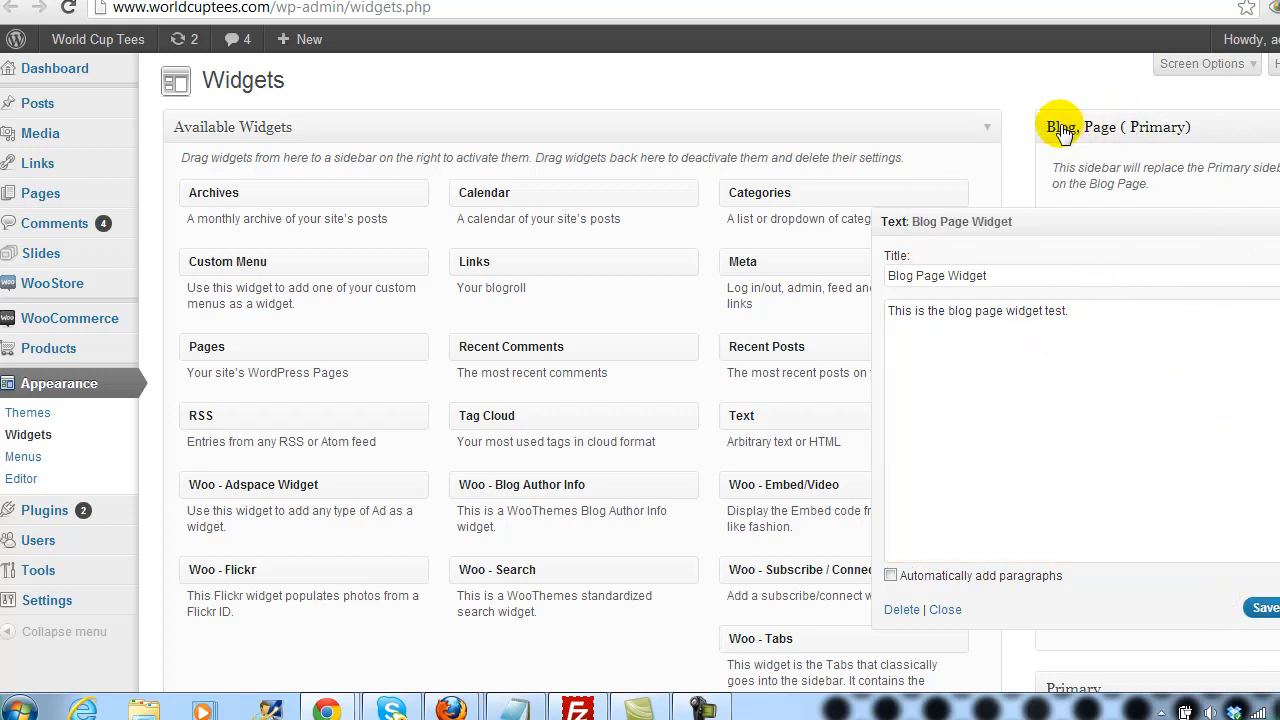
pyautogui.click(1262, 212)
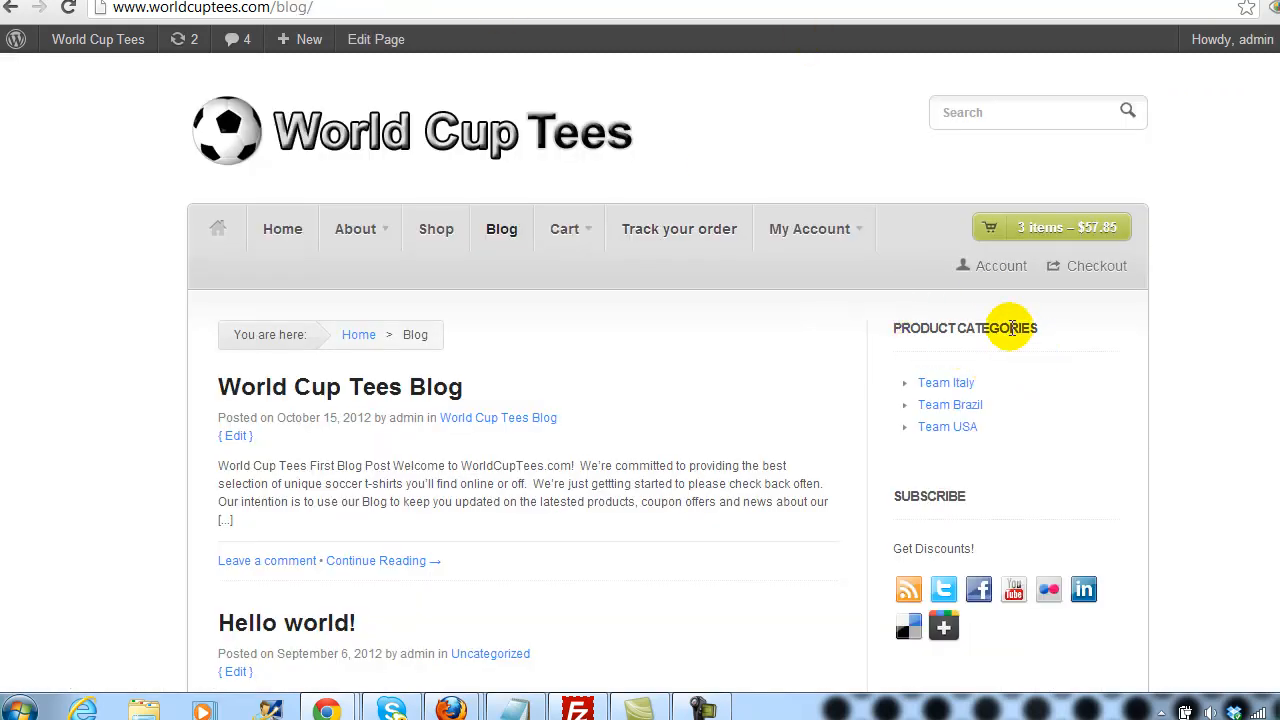
# Step: Reload the store's Blog page and check its sidebar for the new Text widget
pyautogui.press('F5')
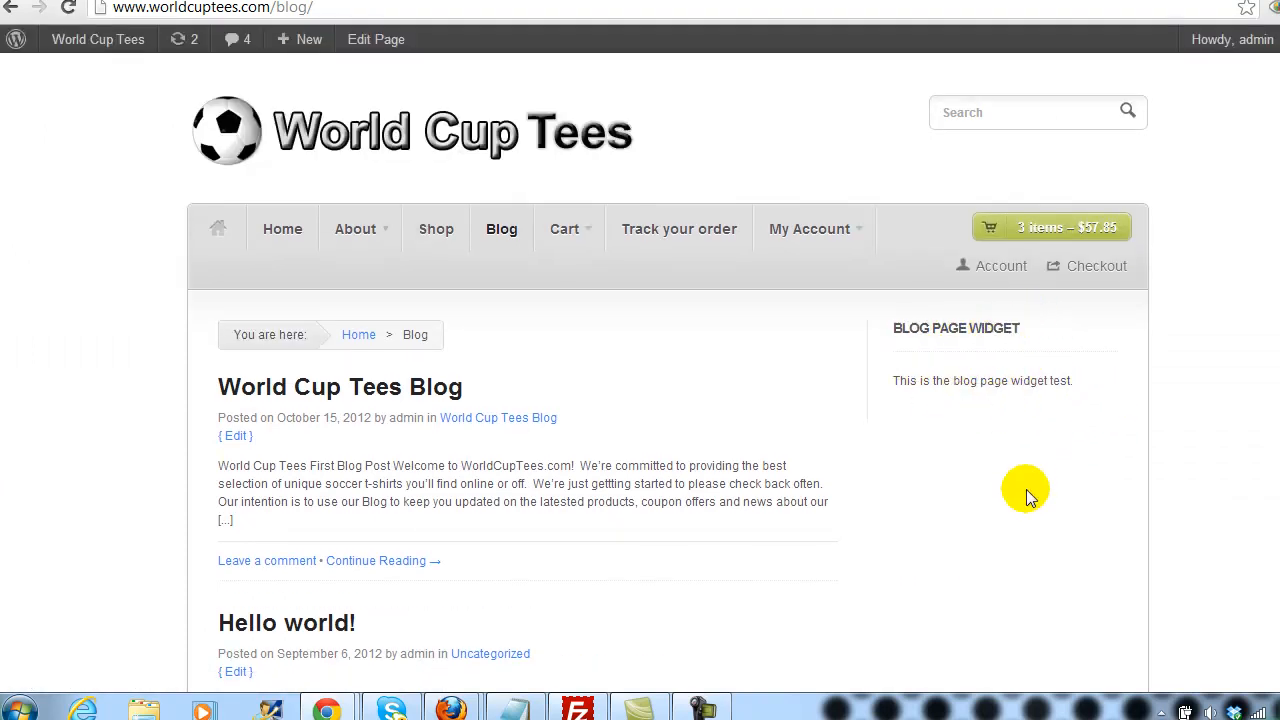
pyautogui.scroll(-1, 1040, 475)
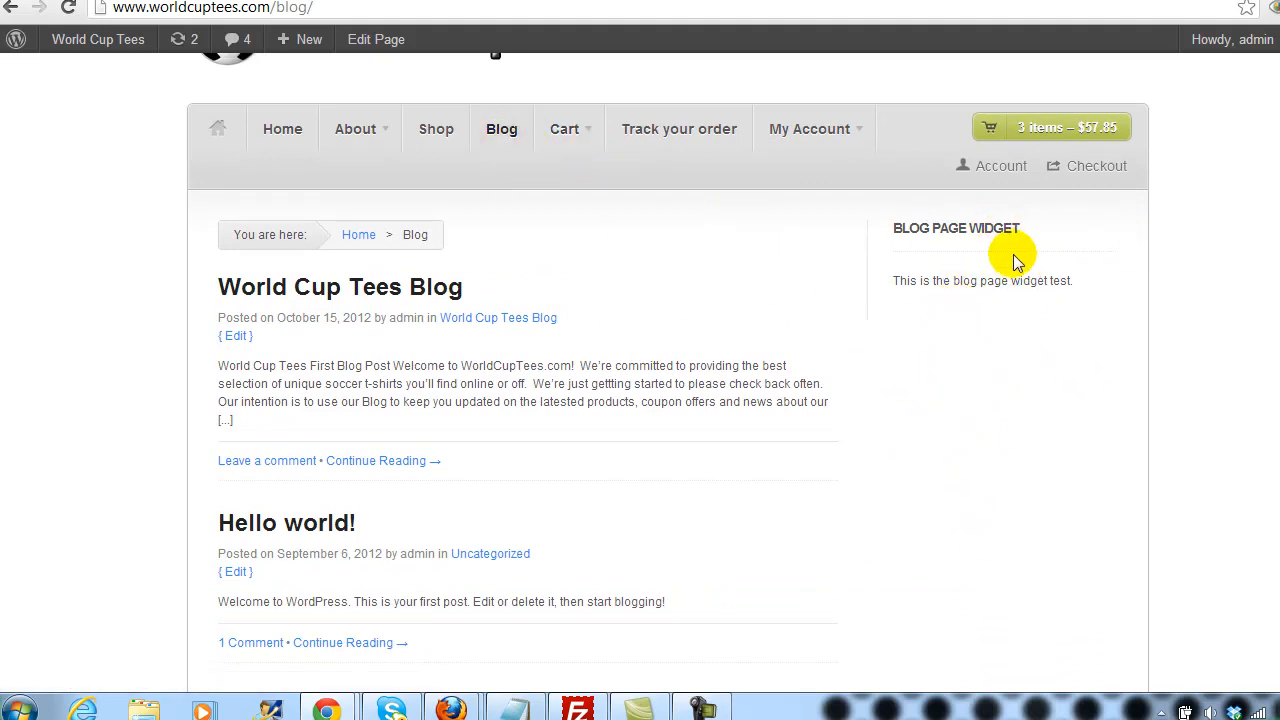
pyautogui.scroll(1, 1016, 260)
# Step: Open the store's home page and check the widgets in its sidebar
pyautogui.click(424, 157)
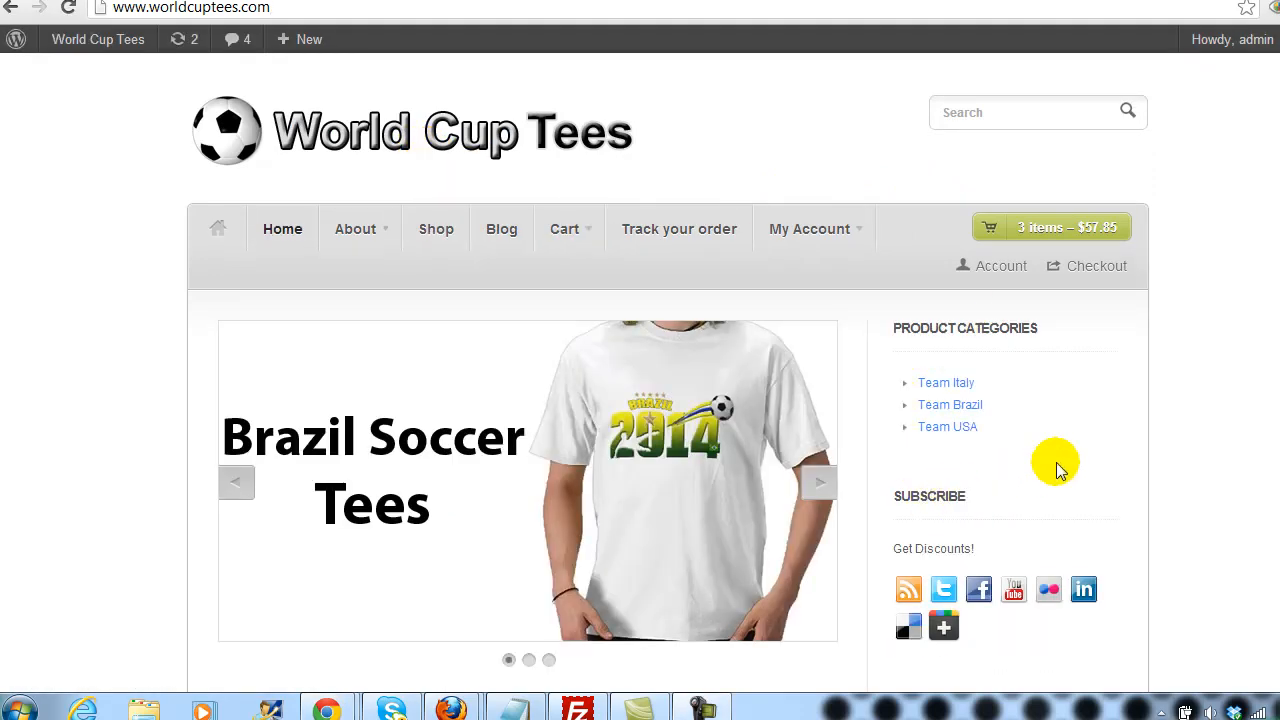
pyautogui.scroll(-2, 1162, 412)
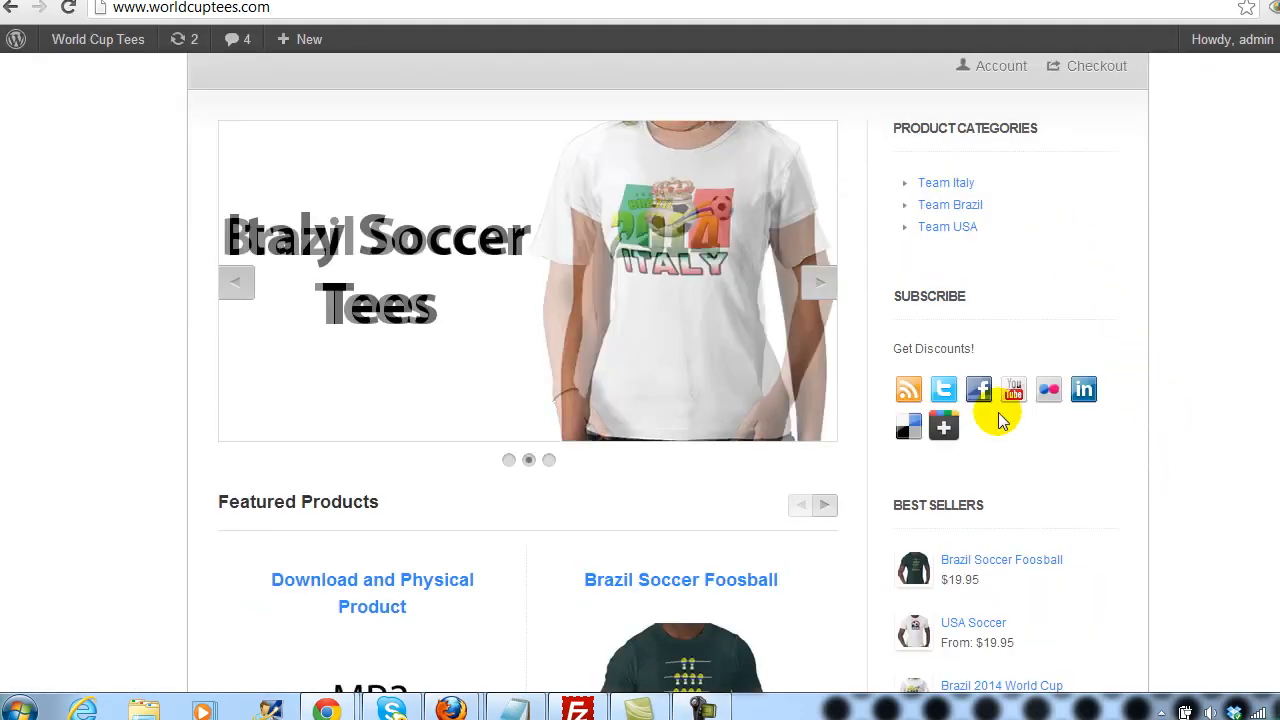
pyautogui.scroll(-3, 1013, 262)
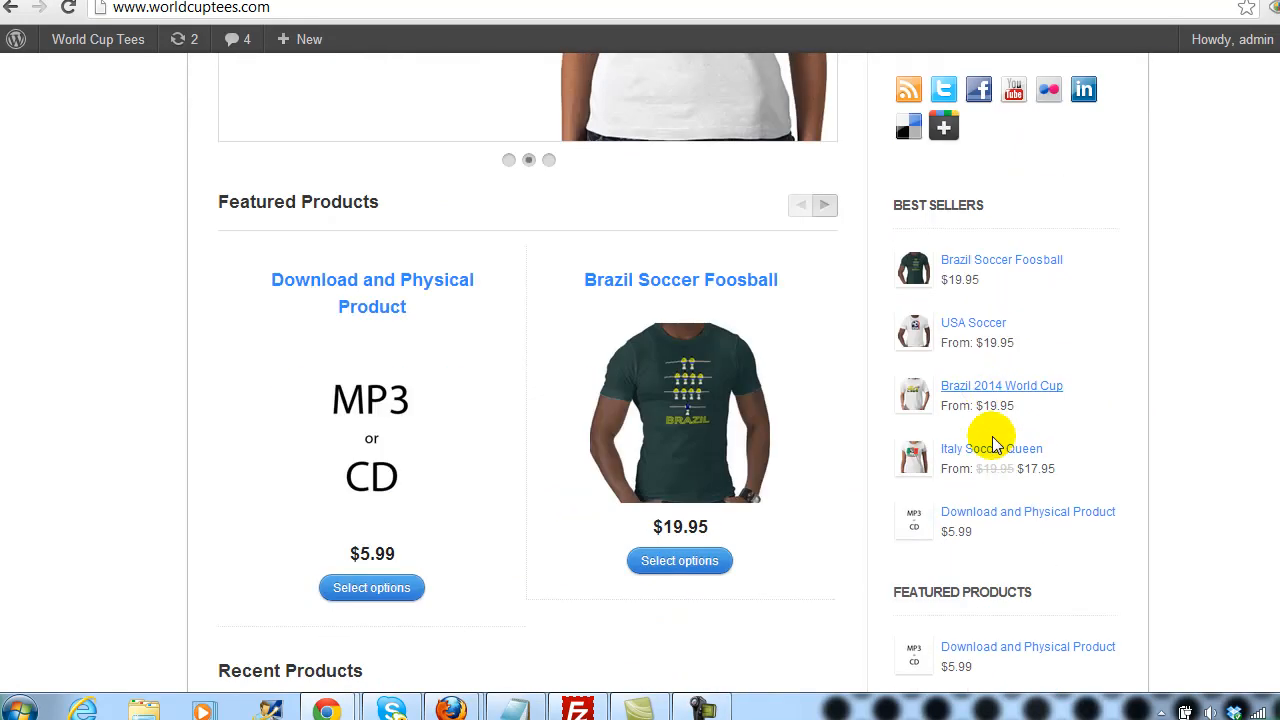
pyautogui.scroll(5, 986, 434)
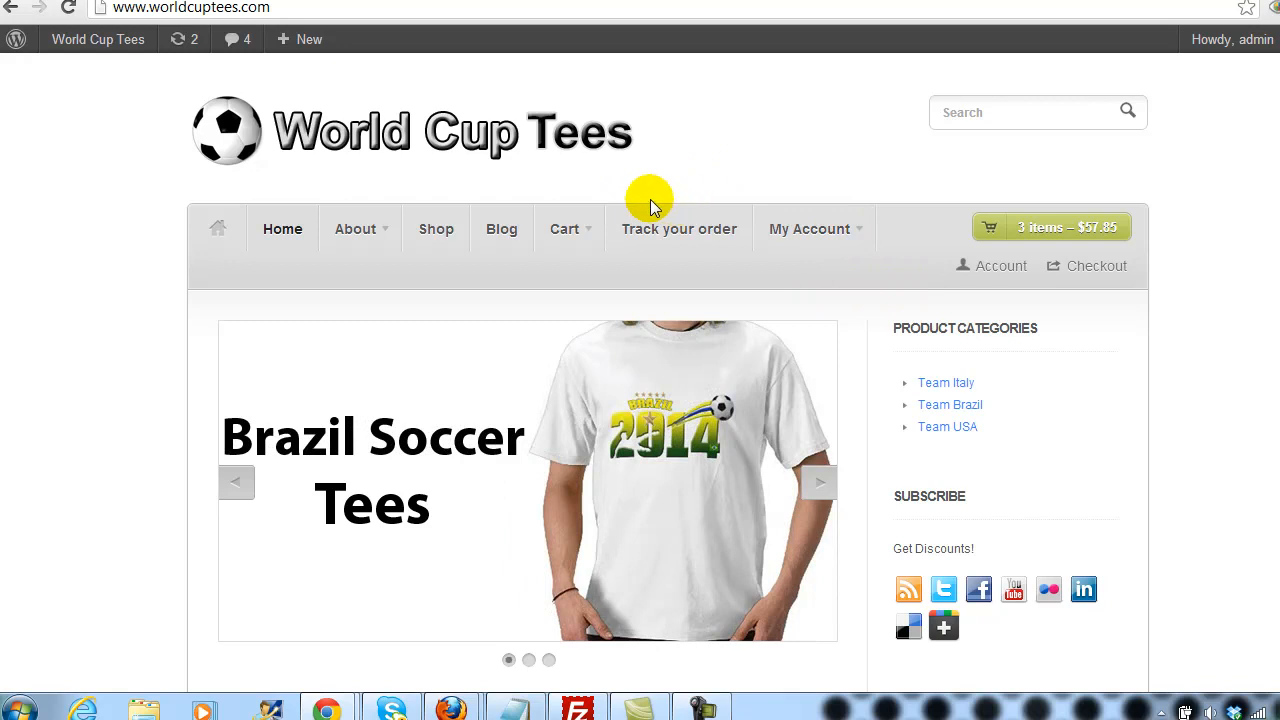
# Step: Open the Cart page and check the widgets in its sidebar
pyautogui.click(568, 232)
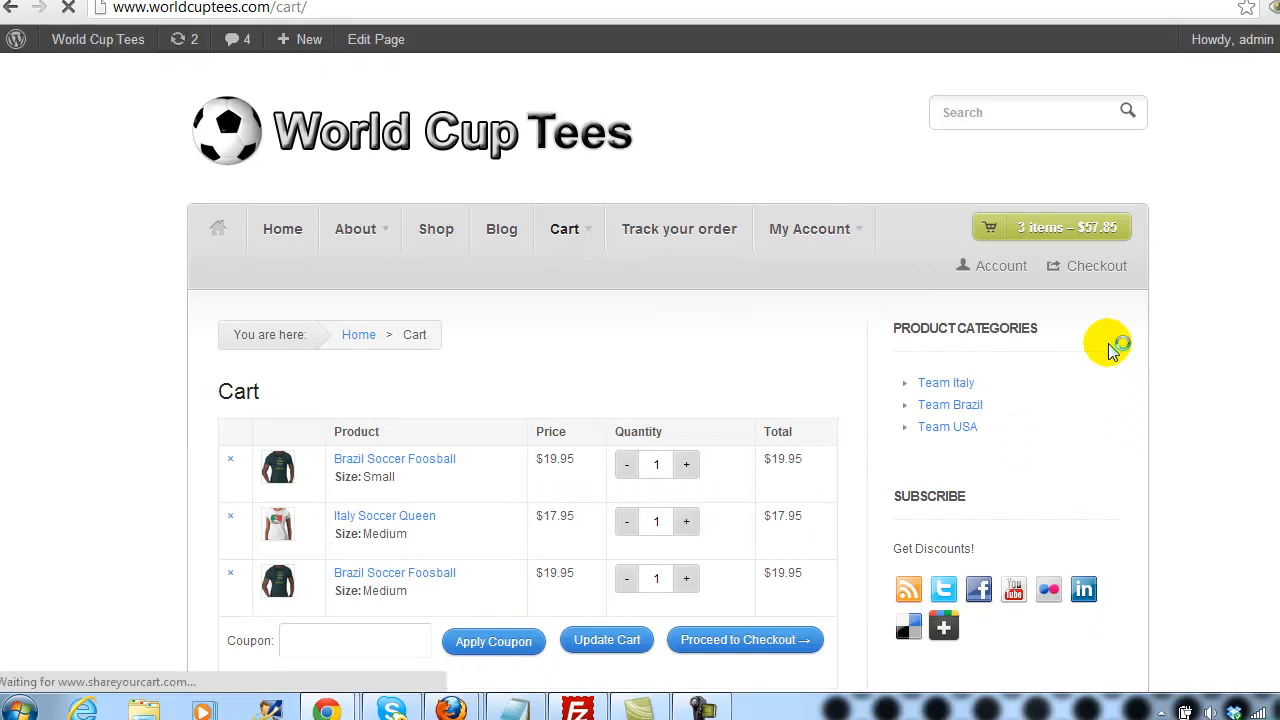
pyautogui.scroll(-3, 1075, 420)
pyautogui.scroll(-3, 1050, 290)
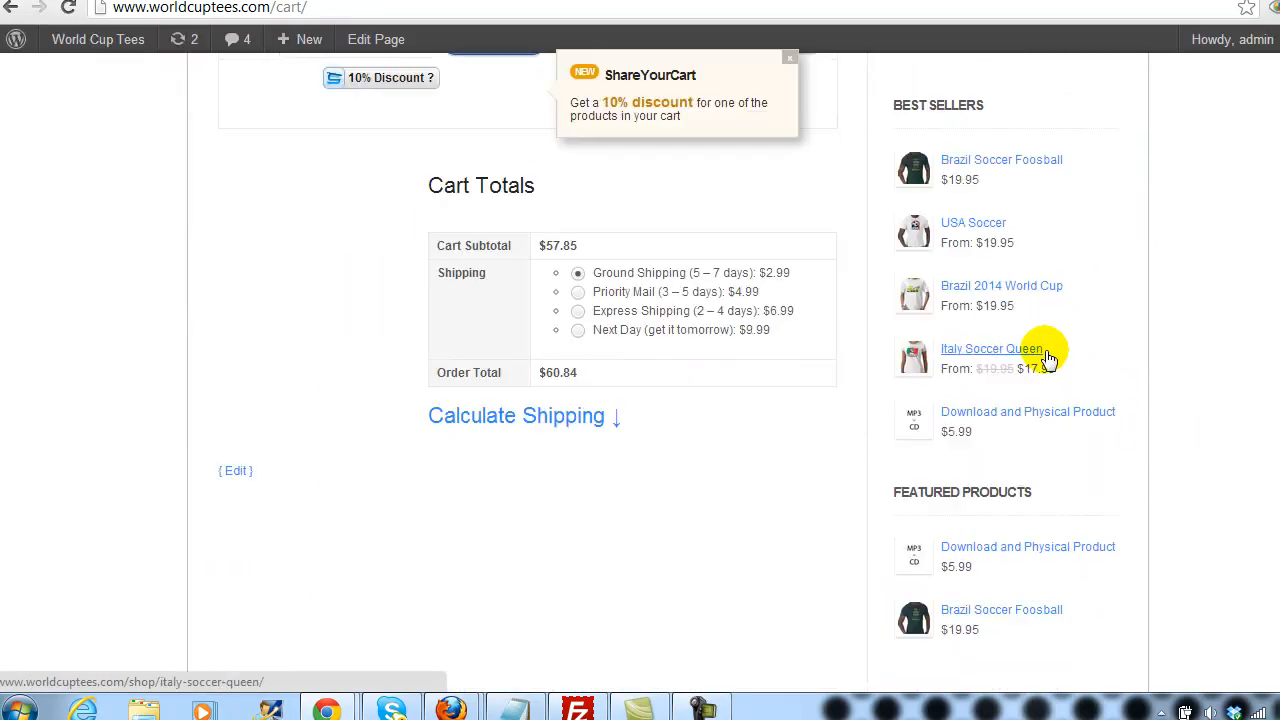
pyautogui.scroll(6, 1066, 200)
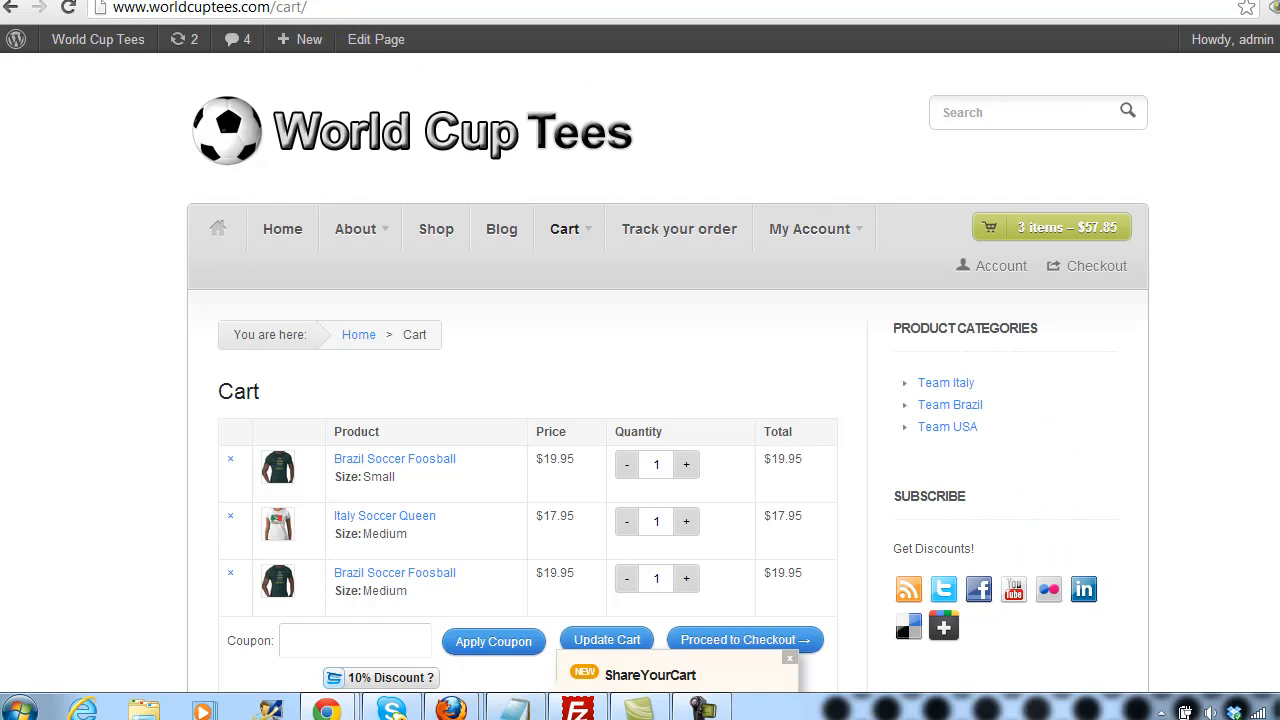
# Step: In the Sidebar Manager, add a custom sidebar named "Cart, Page ( Primary)" that replaces the Primary sidebar on the Cart page
pyautogui.click(135, 0)
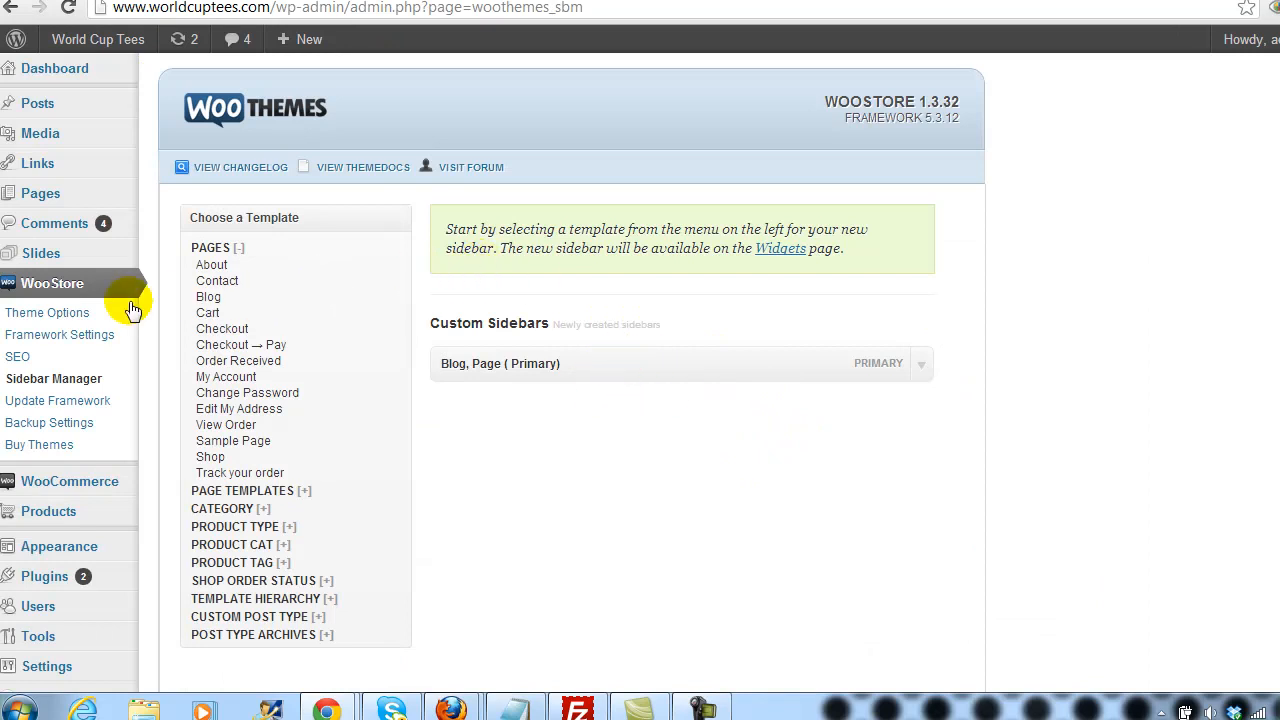
pyautogui.click(209, 314)
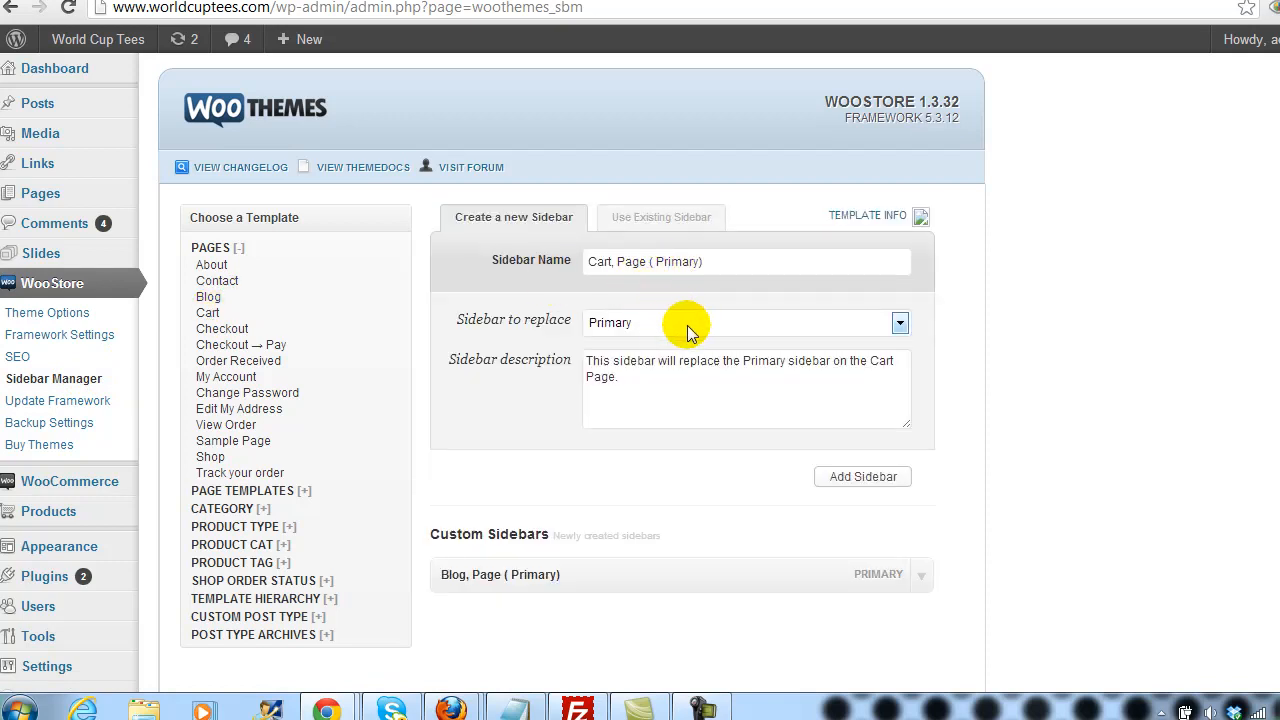
pyautogui.click(873, 484)
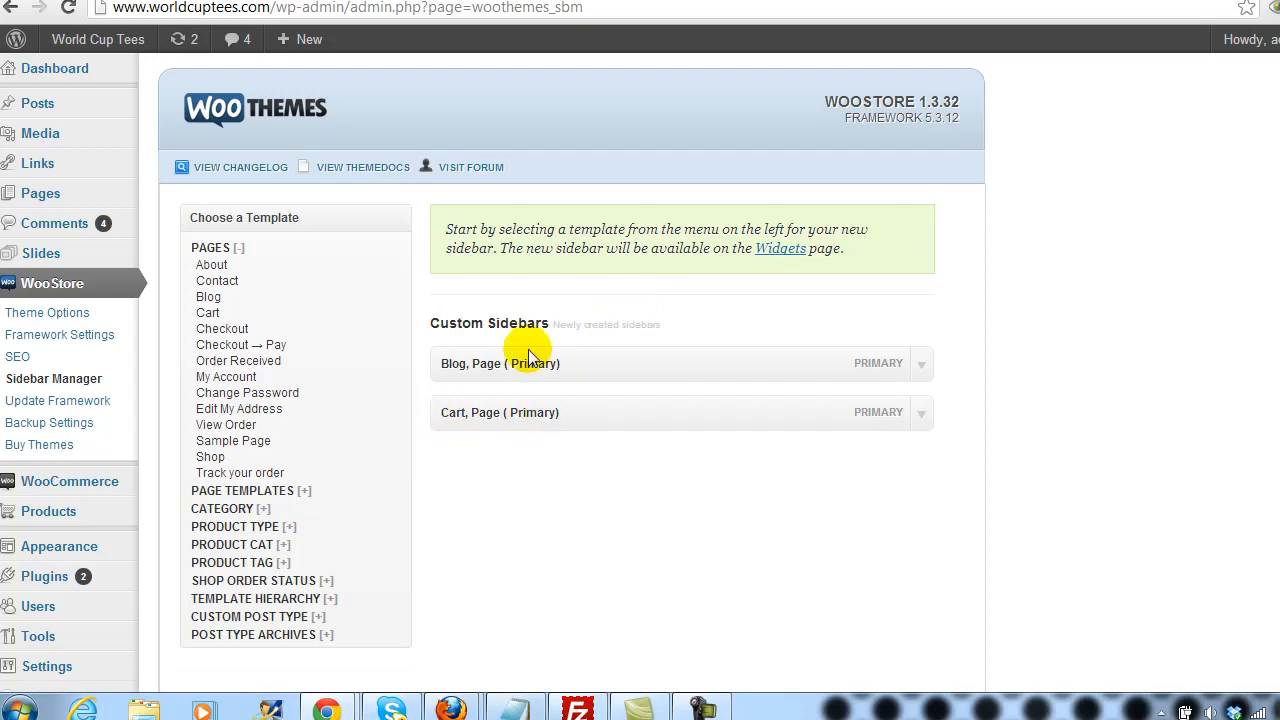
# Step: Reload the Widgets page, collapse the Blog page's sidebar area and expand the "Cart, Page ( Primary)" area
pyautogui.click(565, 0)
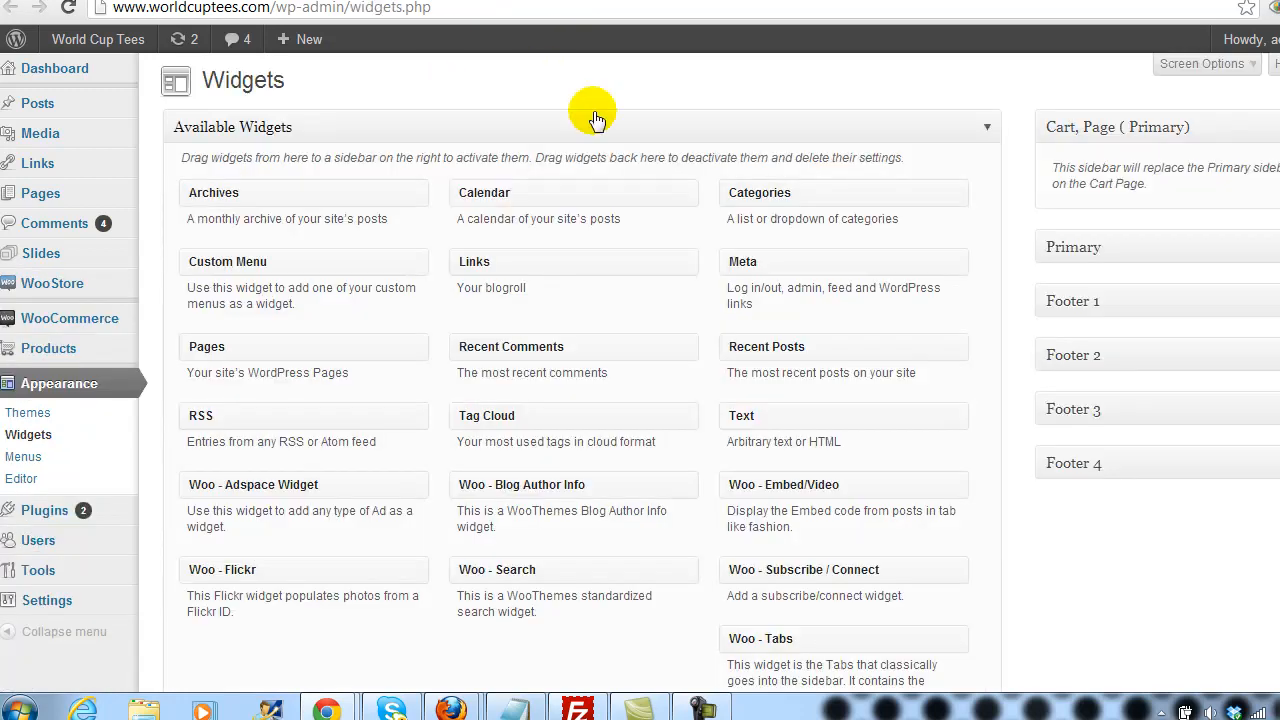
pyautogui.press('F5')
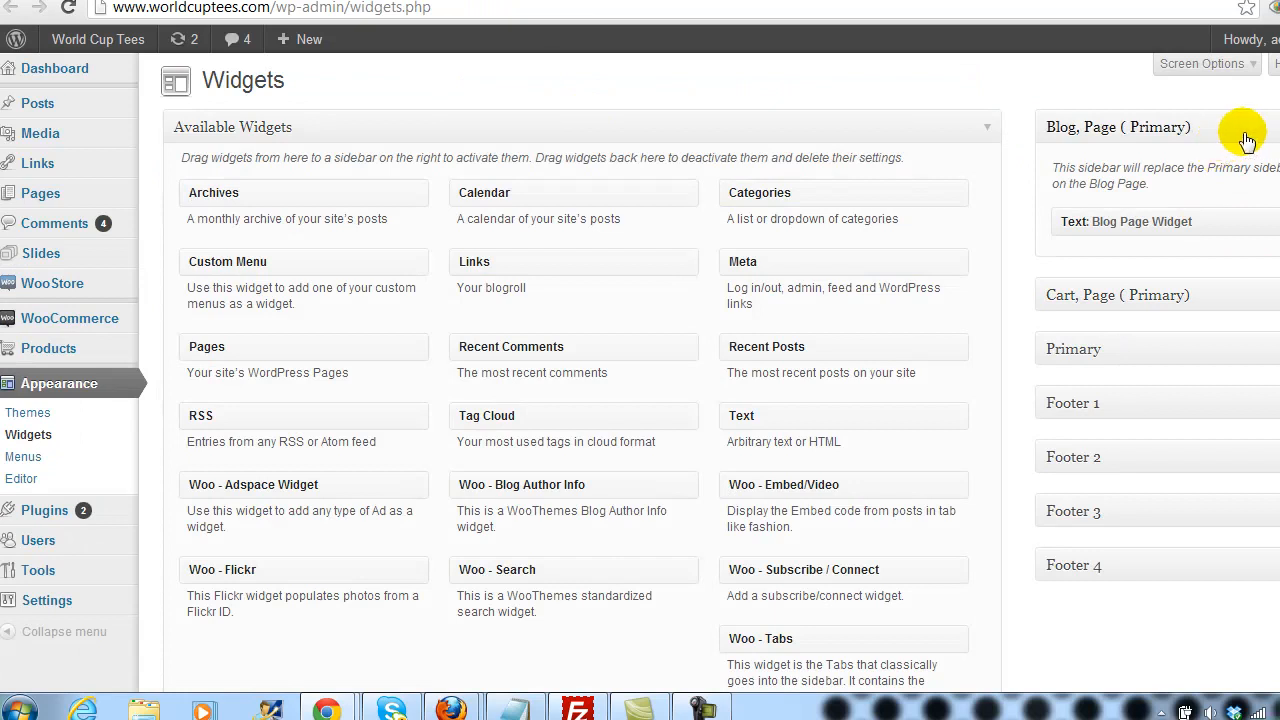
pyautogui.click(1256, 138)
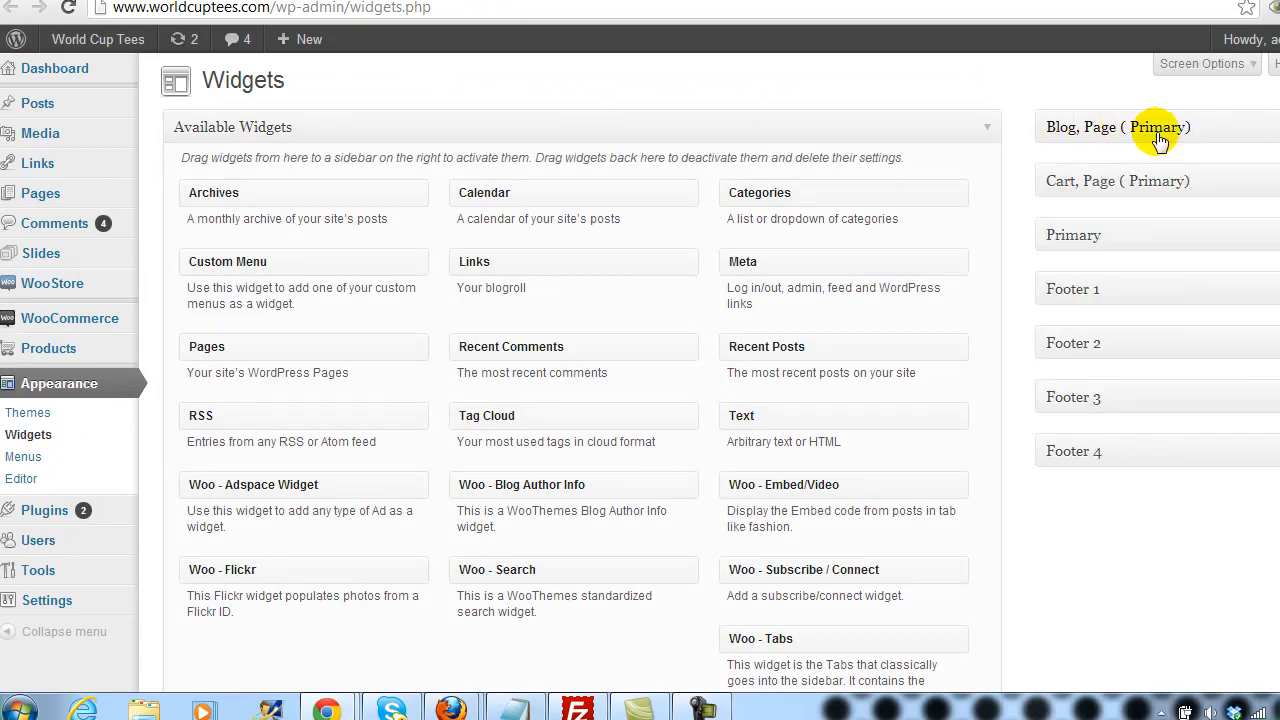
pyautogui.click(1128, 192)
pyautogui.click(1240, 190)
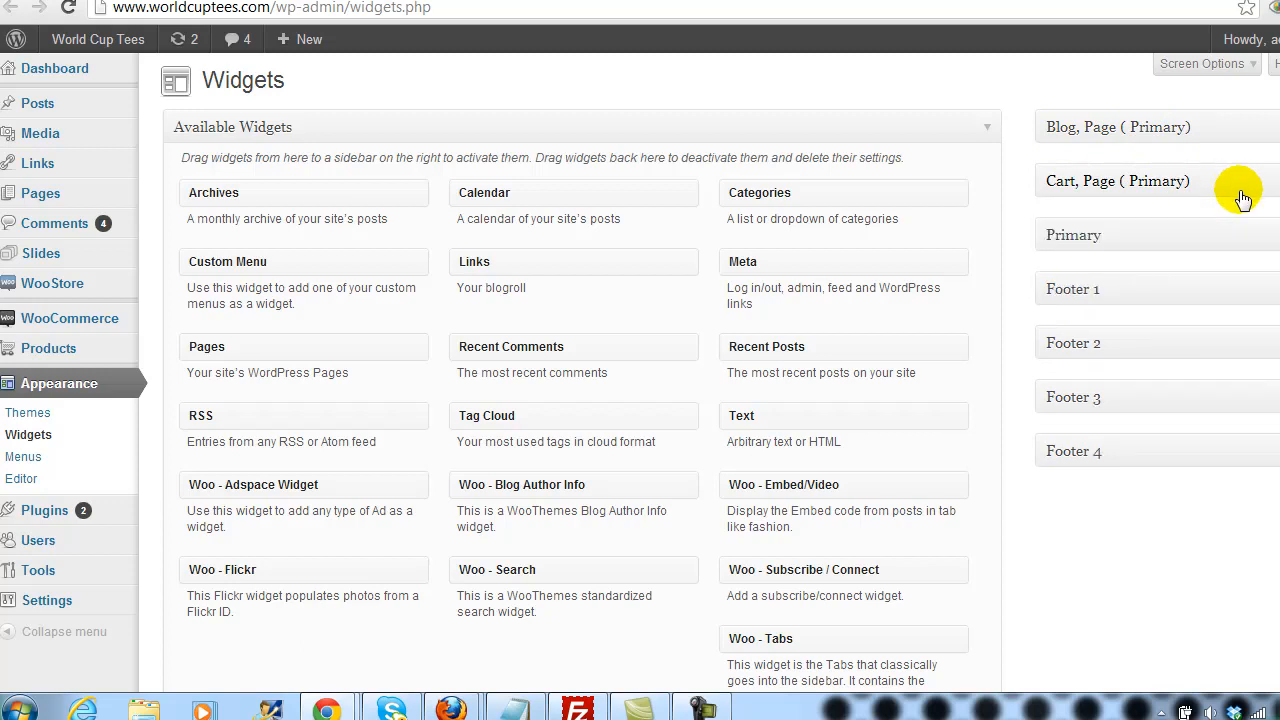
pyautogui.click(1192, 246)
pyautogui.click(1175, 252)
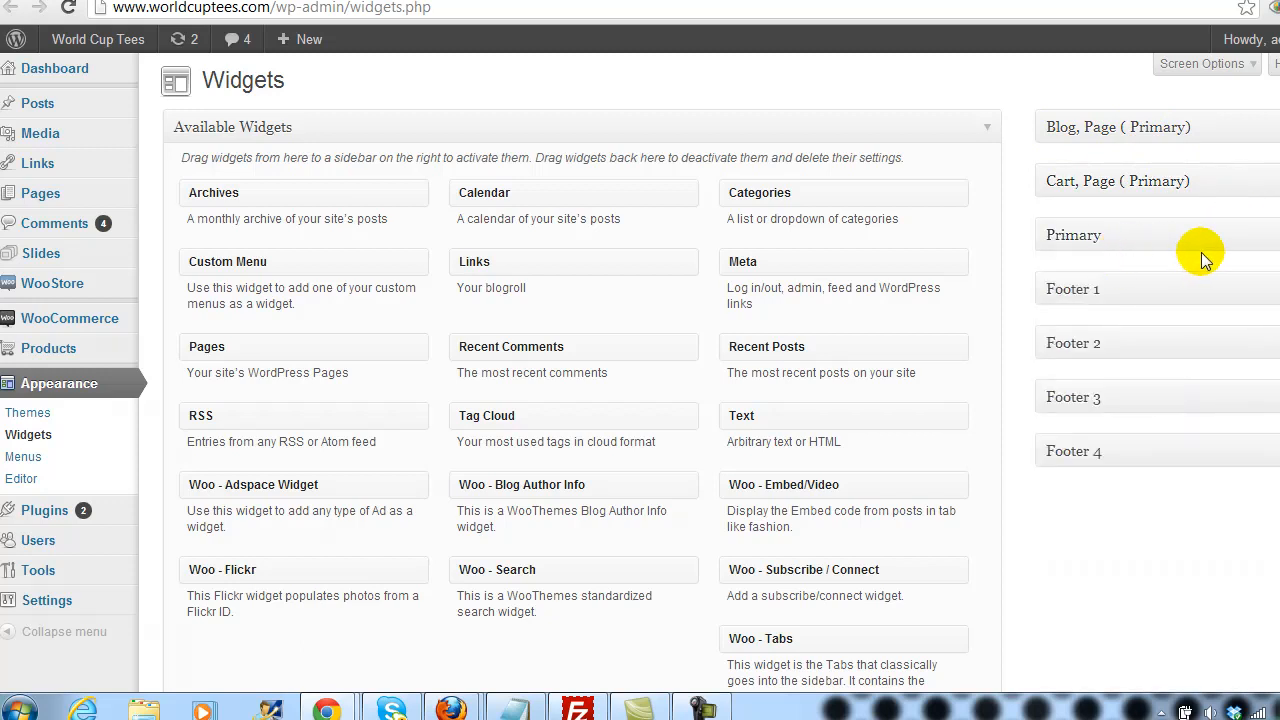
pyautogui.click(1155, 182)
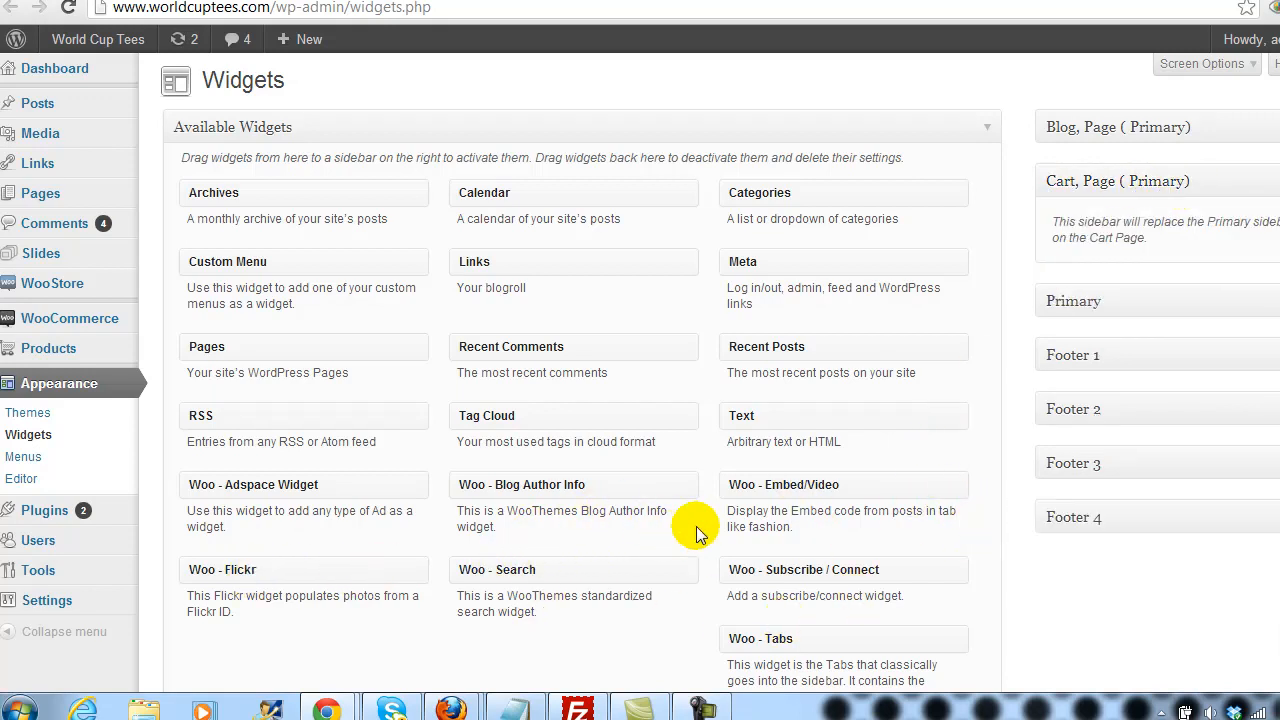
# Step: Add a Text widget to the Cart page's sidebar, titled "Shopping Cart Widget" with the content "This is a test widget.", and save it
pyautogui.moveTo(850, 419); pyautogui.dragTo(1125, 245)
pyautogui.click(1104, 330)
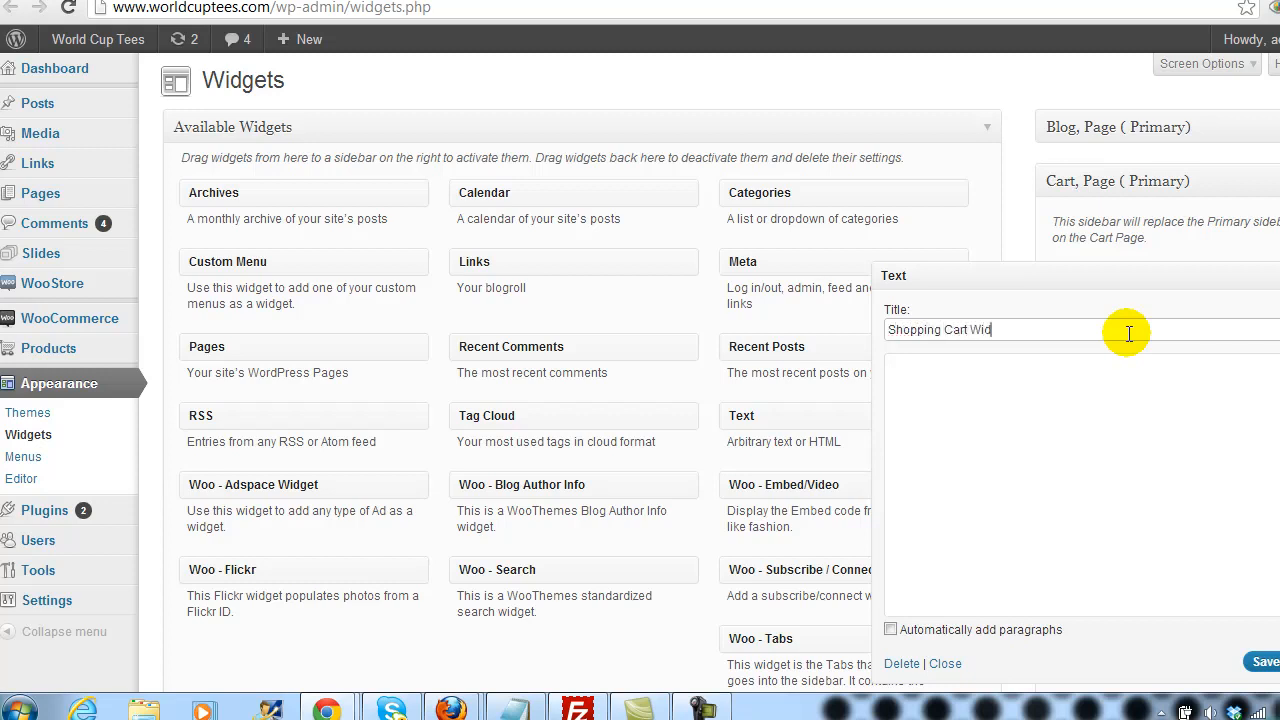
pyautogui.press('Tab')
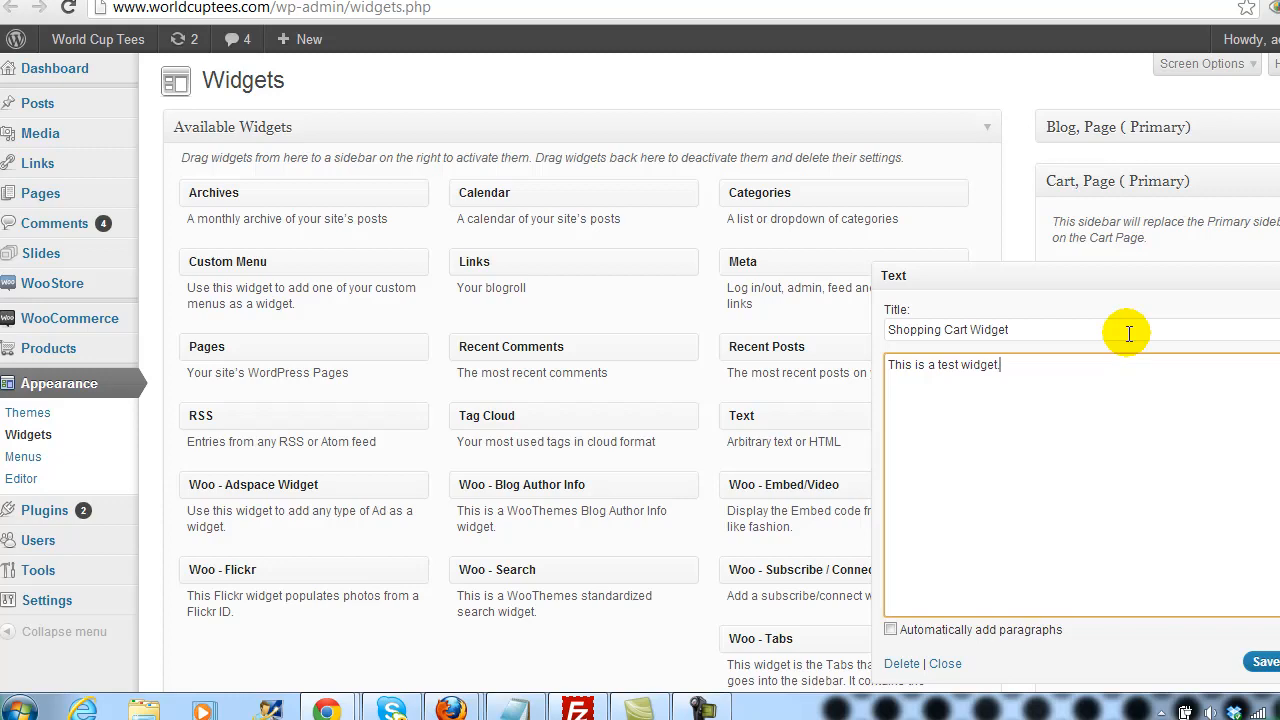
pyautogui.click(1268, 658)
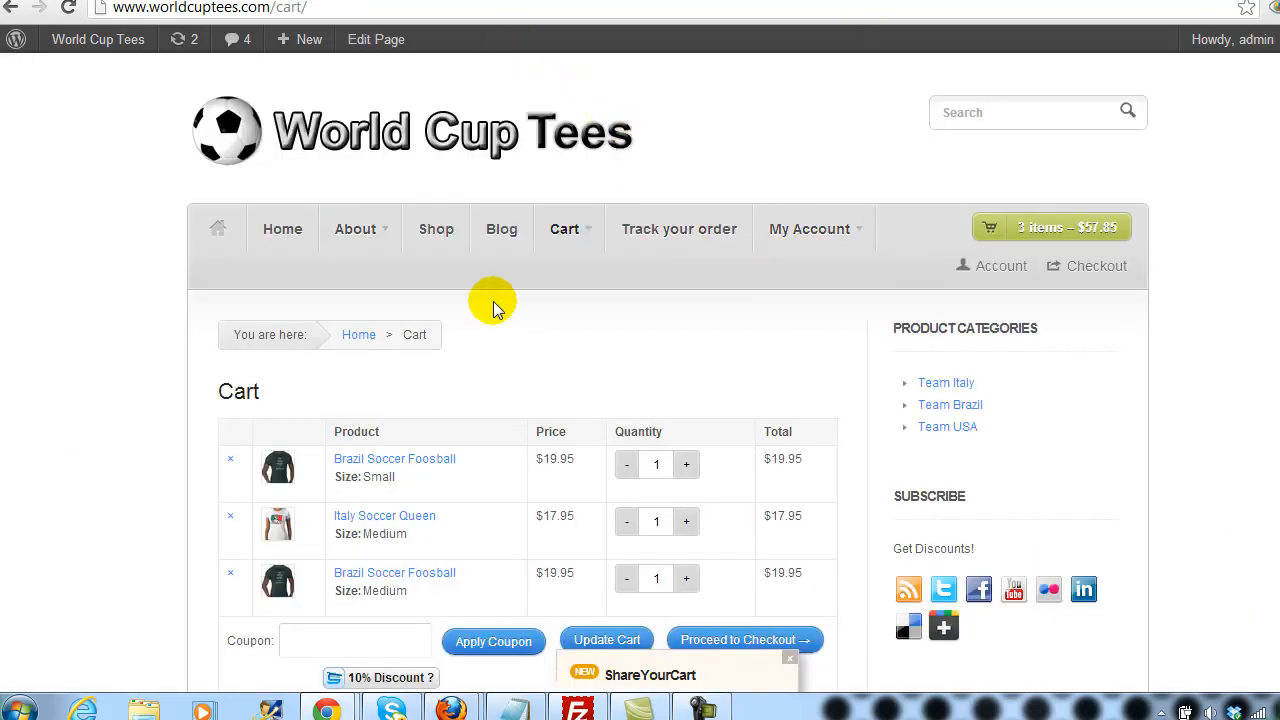
# Step: Reload the store's Cart page and check its sidebar for the new Text widget
pyautogui.press('F5')
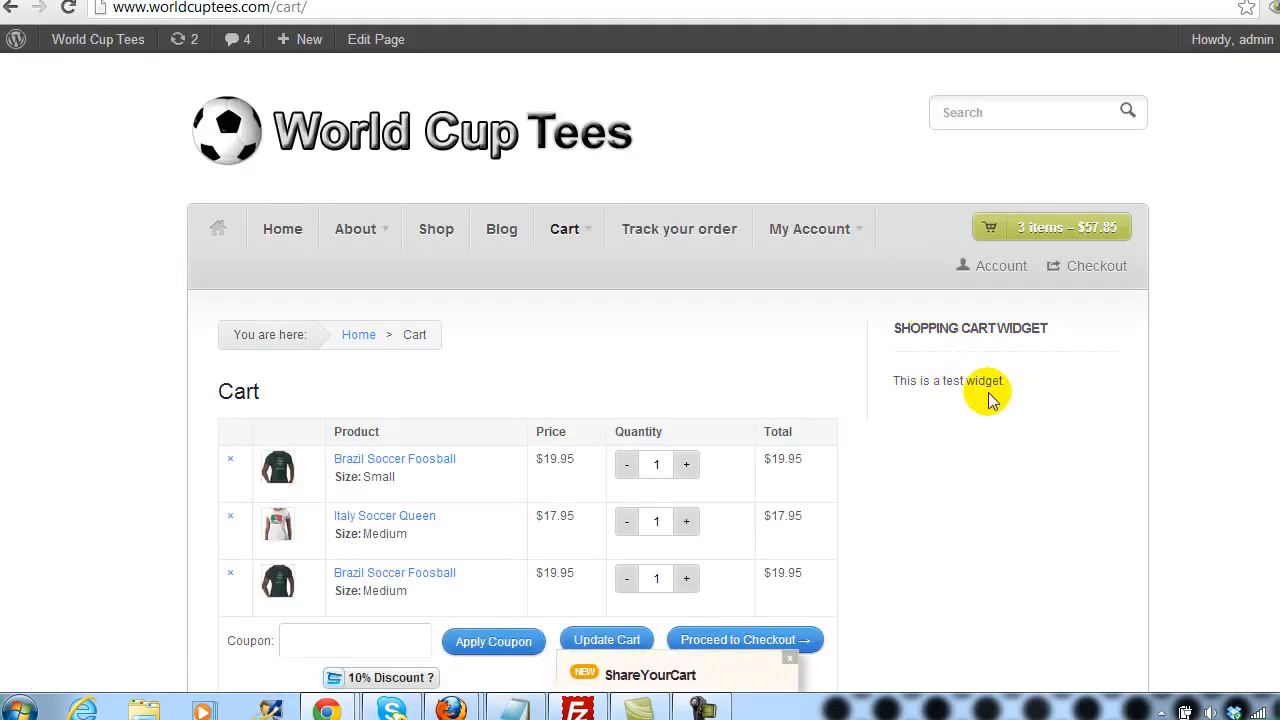
pyautogui.scroll(-5, 955, 480)
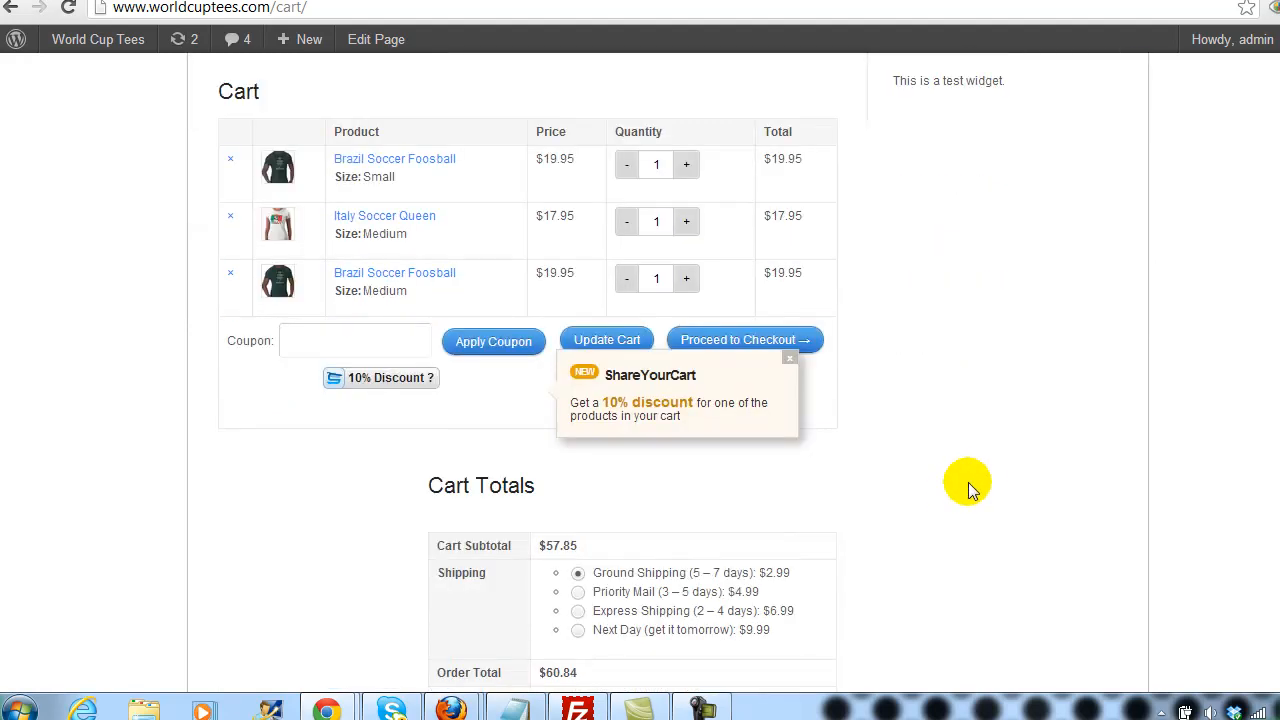
pyautogui.scroll(4, 975, 460)
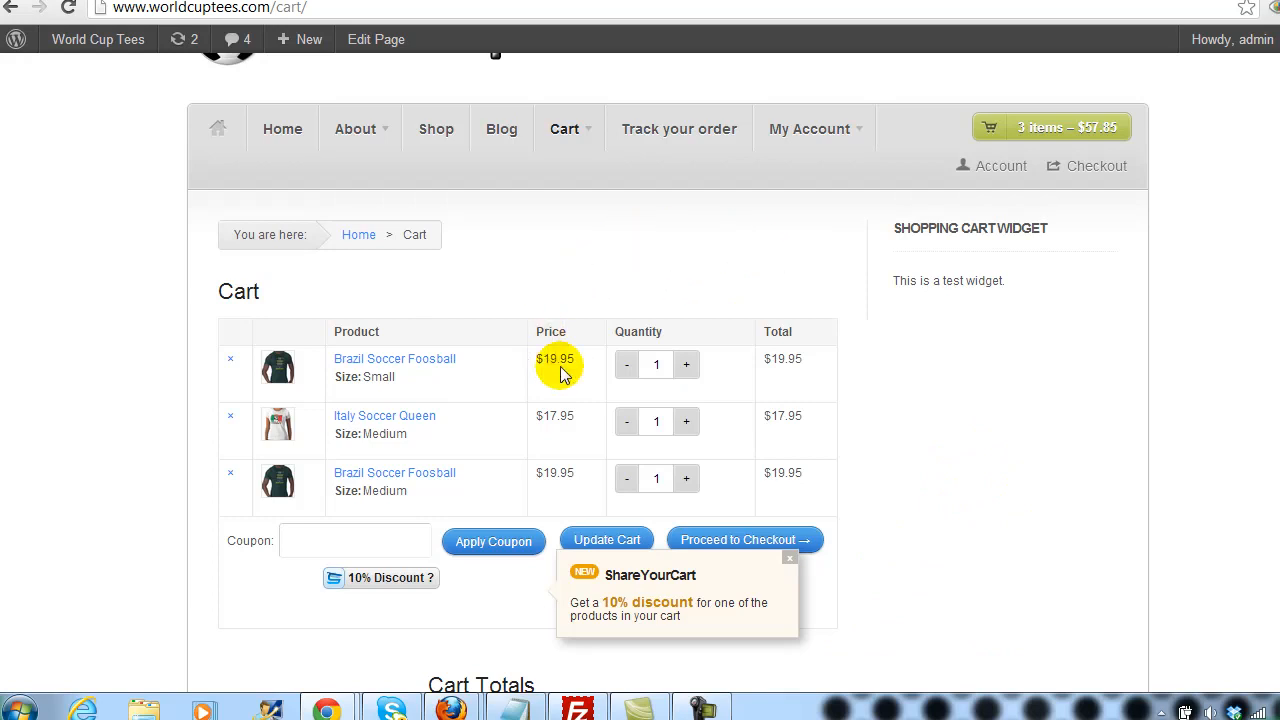
pyautogui.scroll(1, 930, 402)
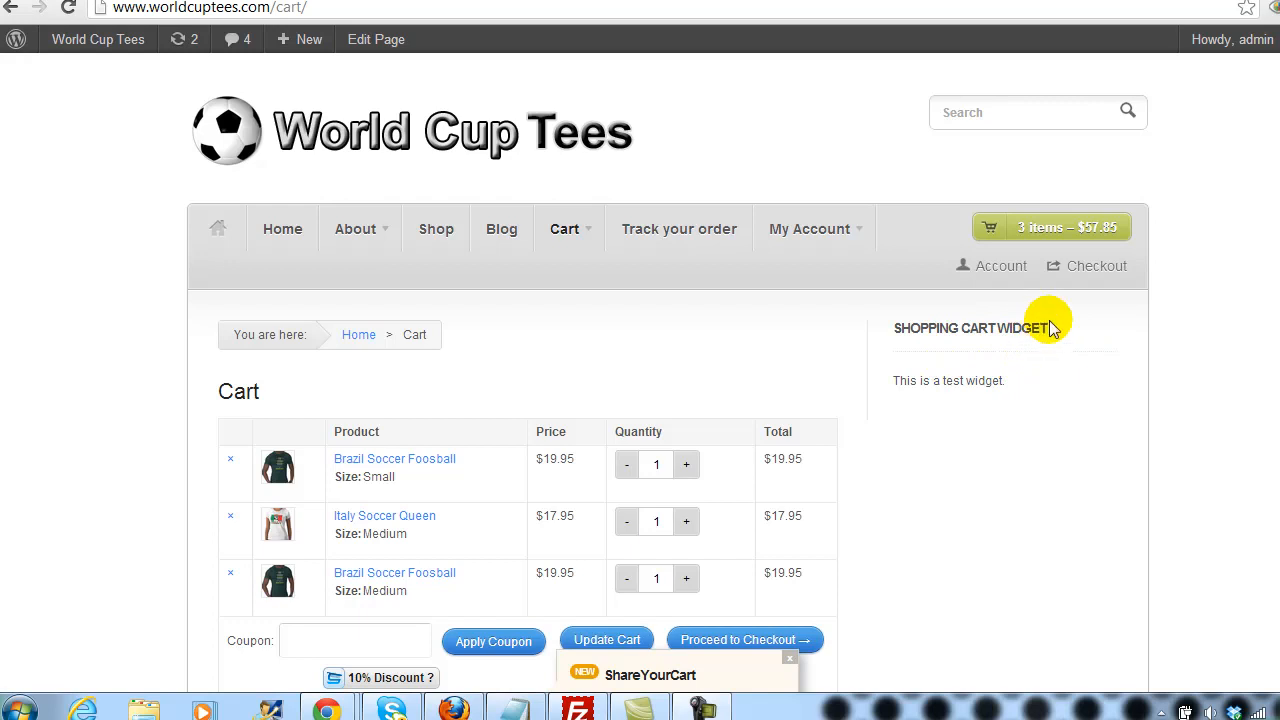
# Step: Open the store's home page and the Team Brazil product category to check the widgets in their sidebars
pyautogui.click(612, 130)
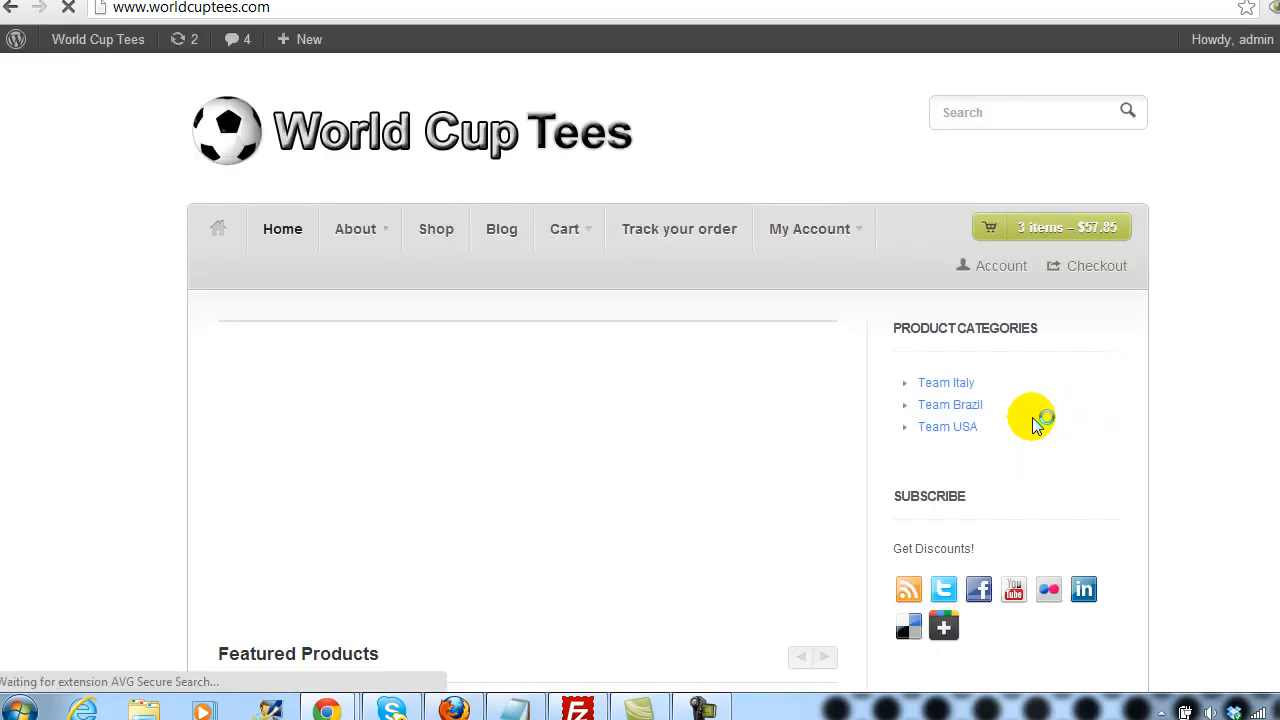
pyautogui.click(975, 408)
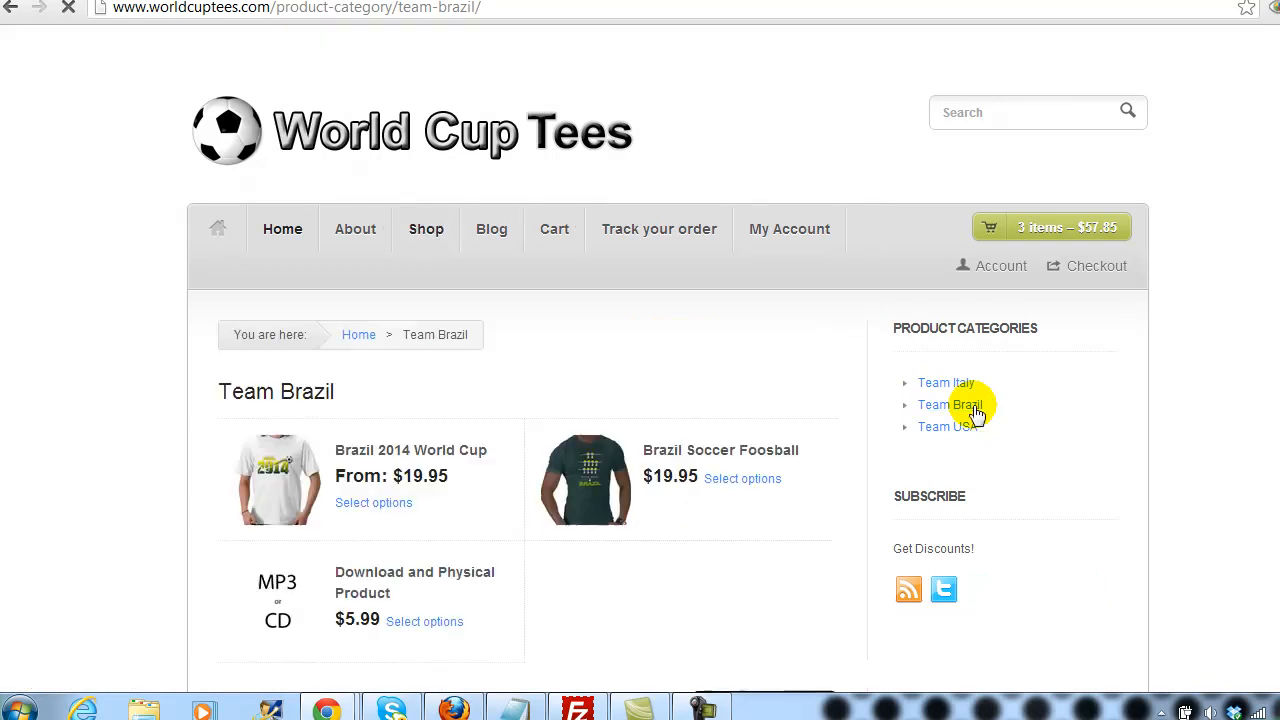